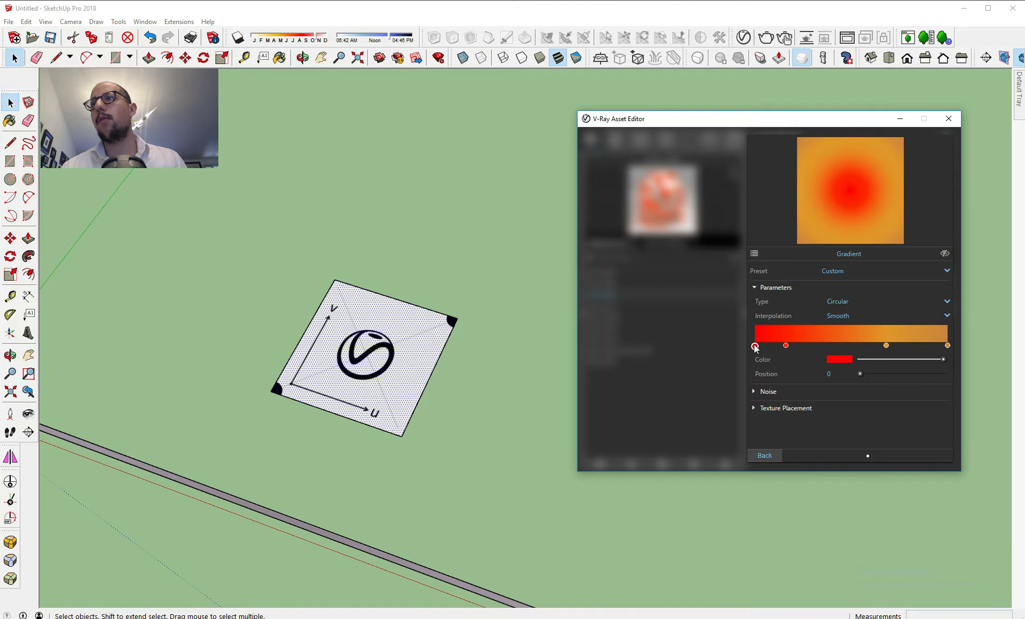
# - Change the gradient's first stop from red to near-white, RGB about 0.942, 0.969, 0.998
pyautogui.click(842, 361)
pyautogui.moveTo(489, 266); pyautogui.dragTo(490, 308)
pyautogui.moveTo(347, 241); pyautogui.dragTo(352, 236)
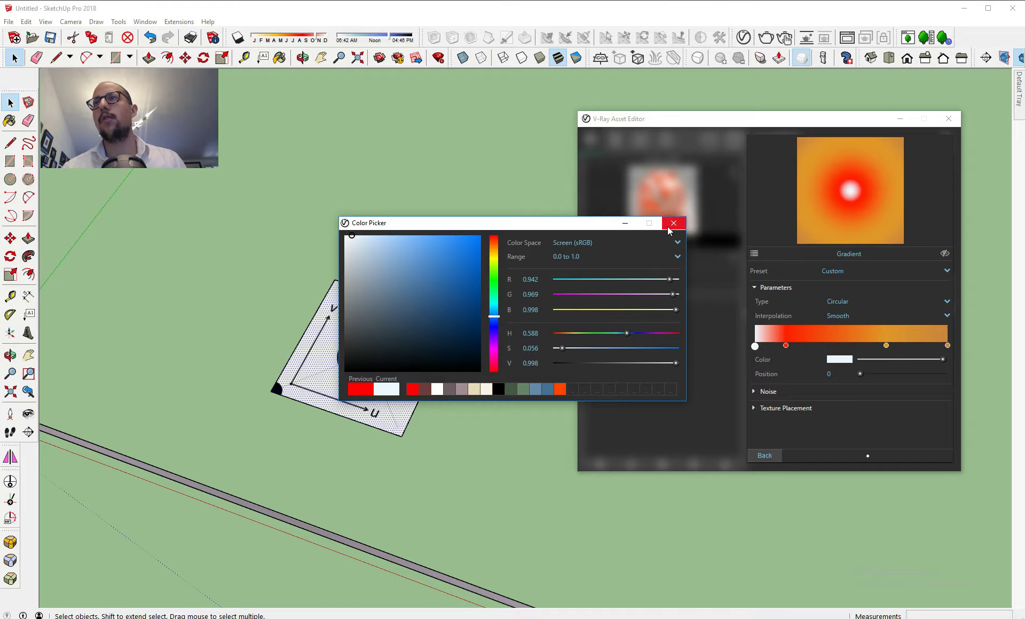
pyautogui.click(672, 223)
# - Set the colour of the gradient stop at position 0.16 to pure white, RGB 1, 1, 1
pyautogui.click(786, 347)
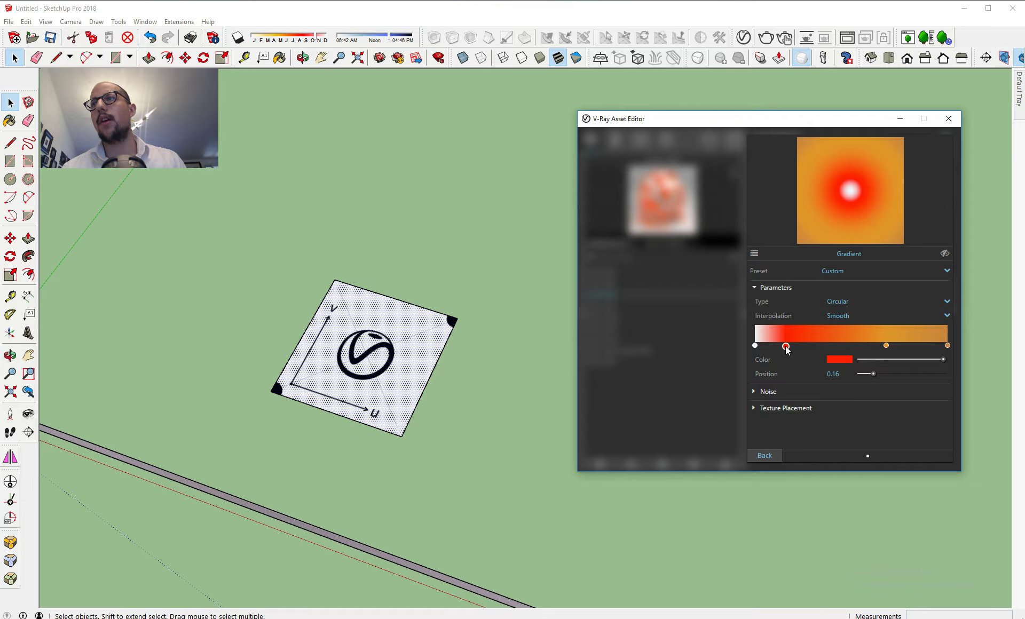
pyautogui.click(834, 362)
pyautogui.moveTo(461, 277); pyautogui.dragTo(298, 232)
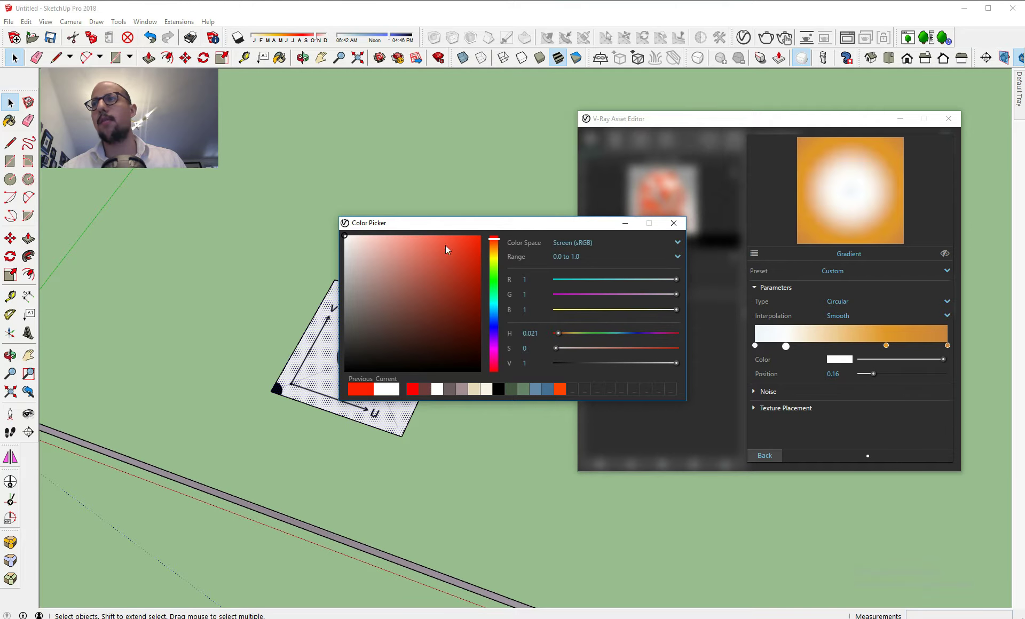
pyautogui.click(674, 223)
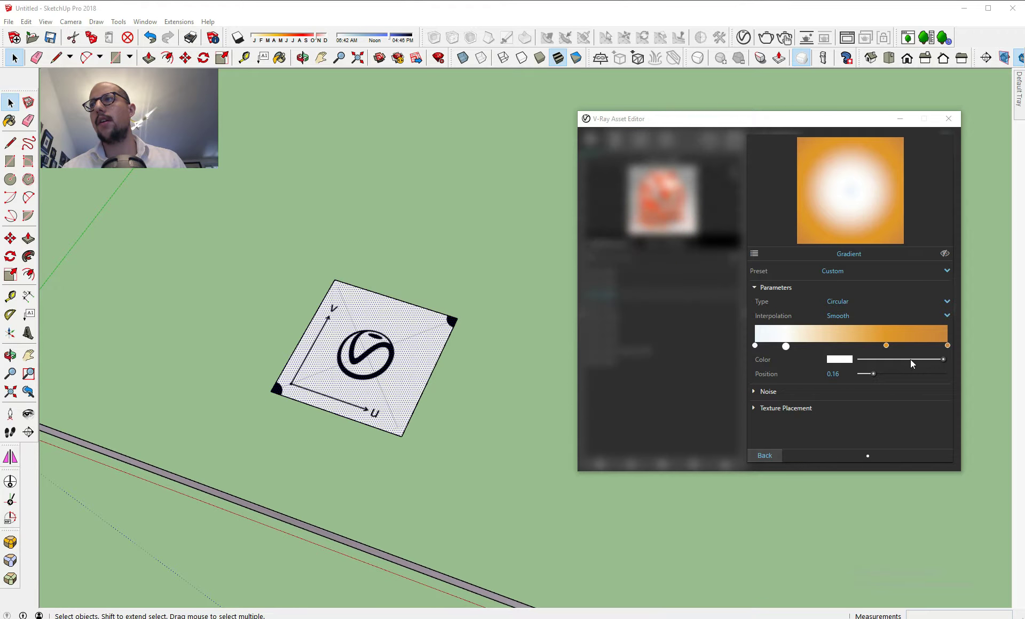
# - Set the colour of the gradient stop at position 0.69 to pure white, RGB 1, 1, 1
pyautogui.click(887, 346)
pyautogui.click(839, 359)
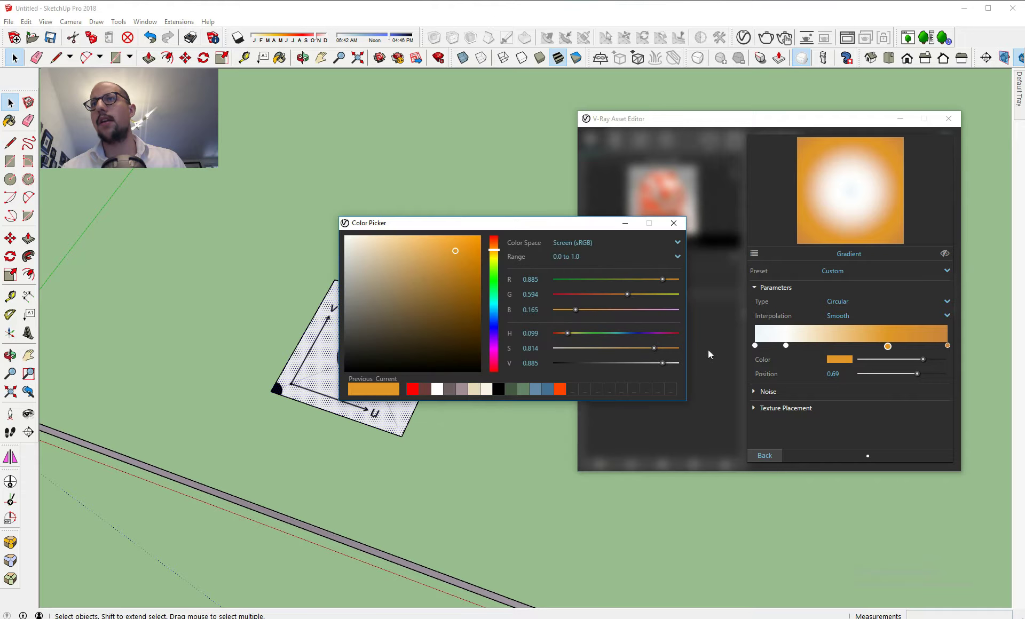
pyautogui.moveTo(382, 267); pyautogui.dragTo(321, 210)
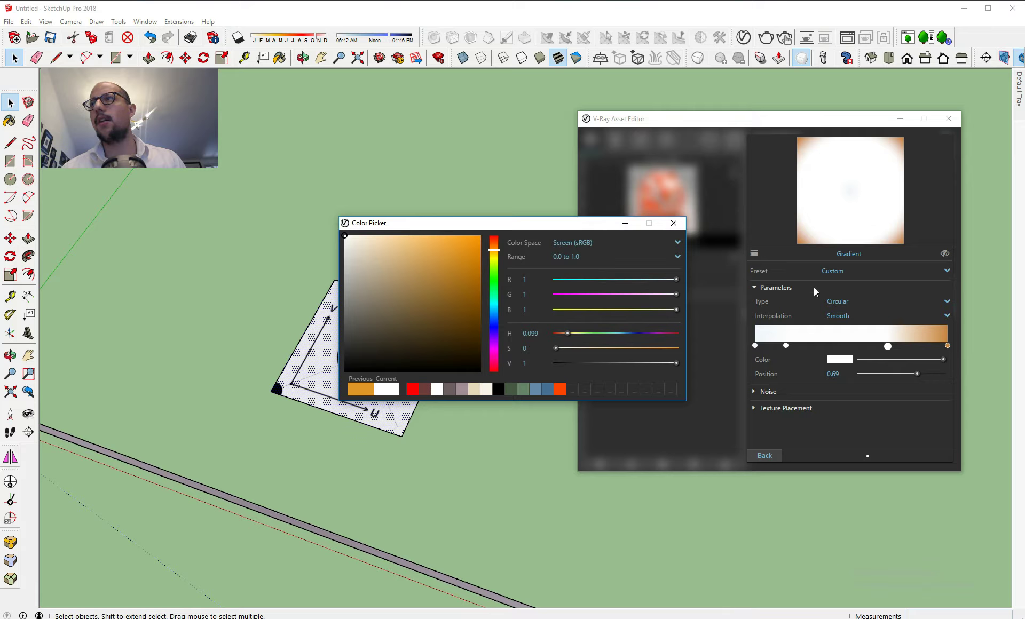
# - Set the gradient's end stop at position 1 to white and return to the emissive material settings
pyautogui.click(948, 346)
pyautogui.click(838, 362)
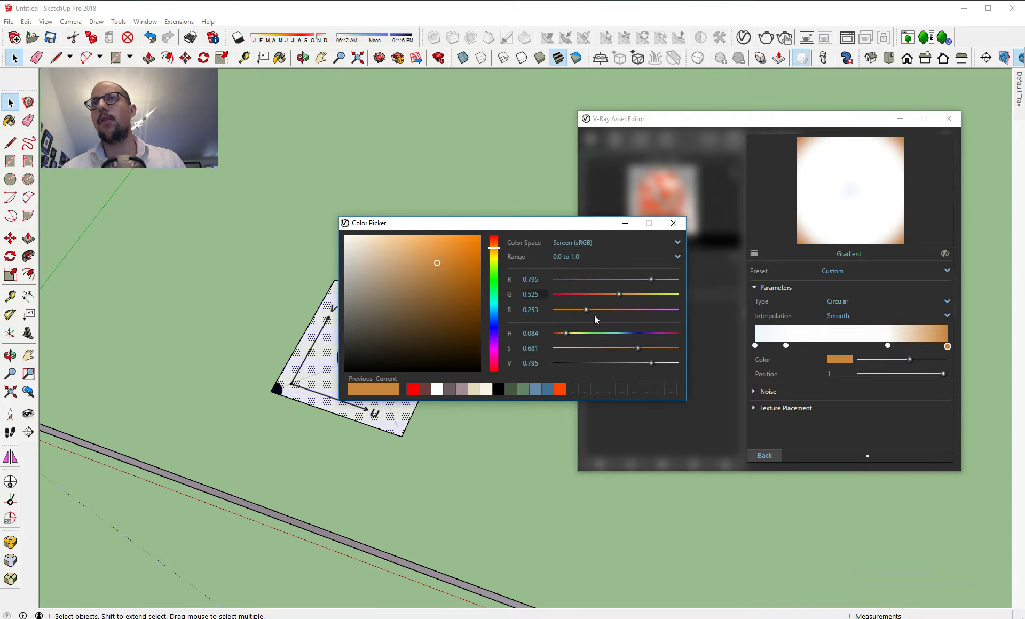
pyautogui.moveTo(437, 263); pyautogui.dragTo(279, 200)
pyautogui.click(673, 224)
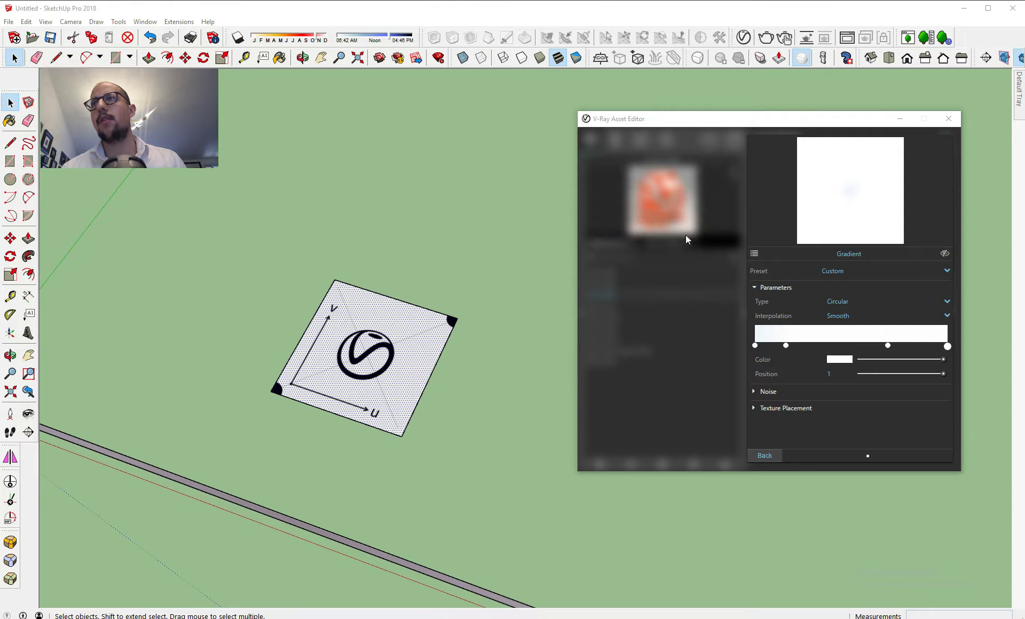
pyautogui.click(764, 455)
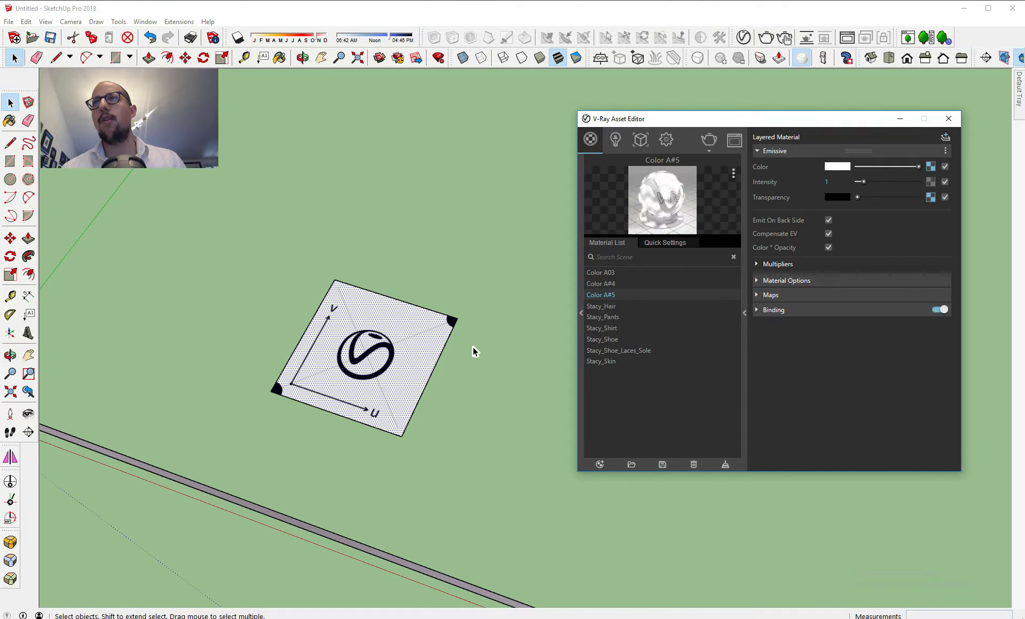
# - Make the textured square face into a group
pyautogui.click(382, 356)
pyautogui.rightClick(382, 355)
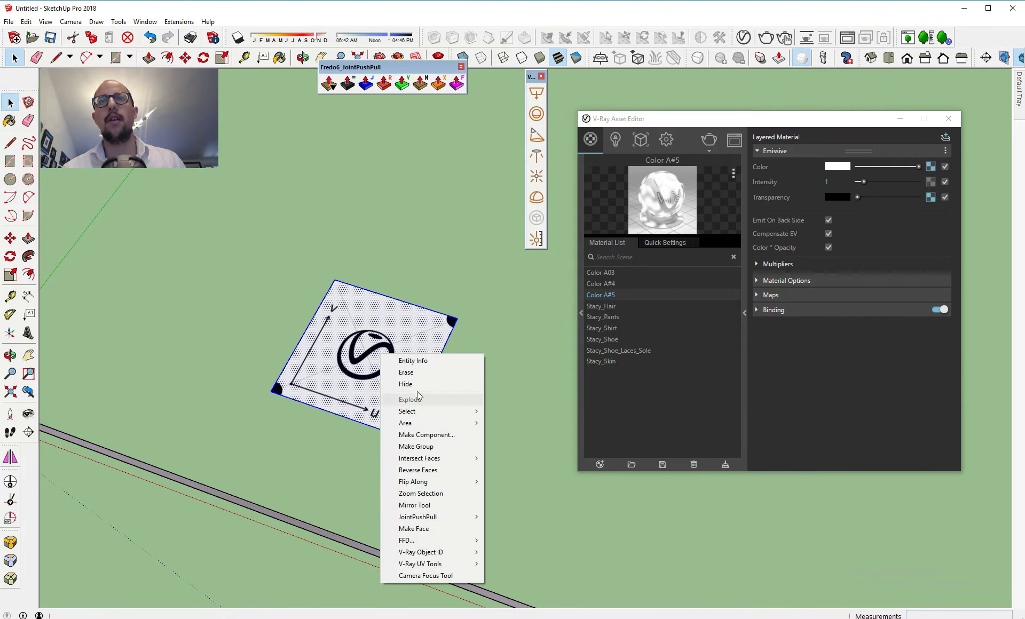
pyautogui.click(417, 447)
# - Scale the grouped square along the red axis by about 3.56 to form a long strip
pyautogui.moveTo(396, 414); pyautogui.dragTo(337, 340, button='middle')
pyautogui.press('s')
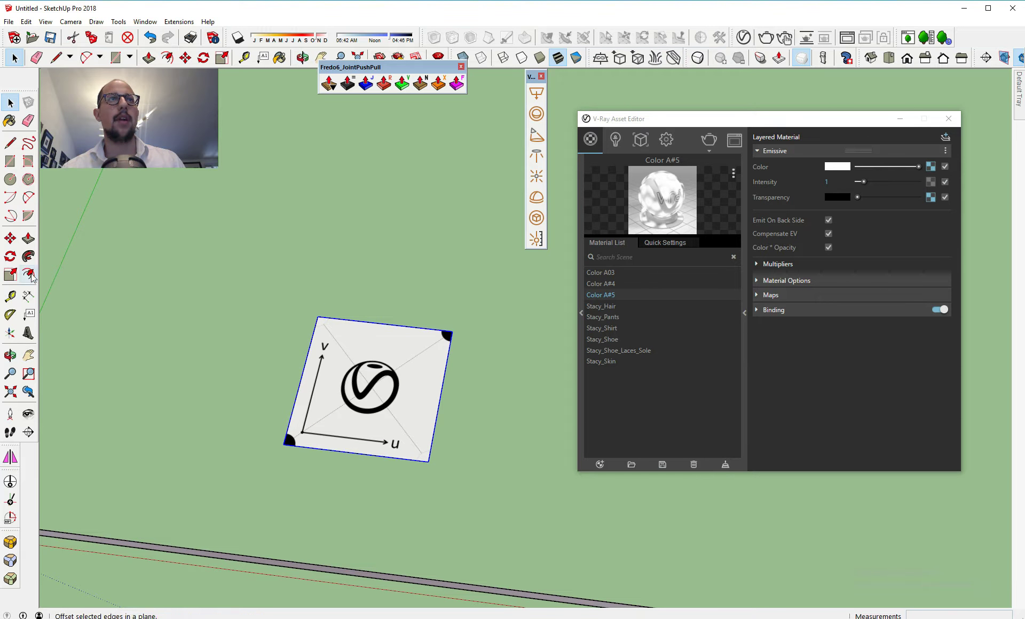
pyautogui.moveTo(438, 394); pyautogui.dragTo(647, 462)
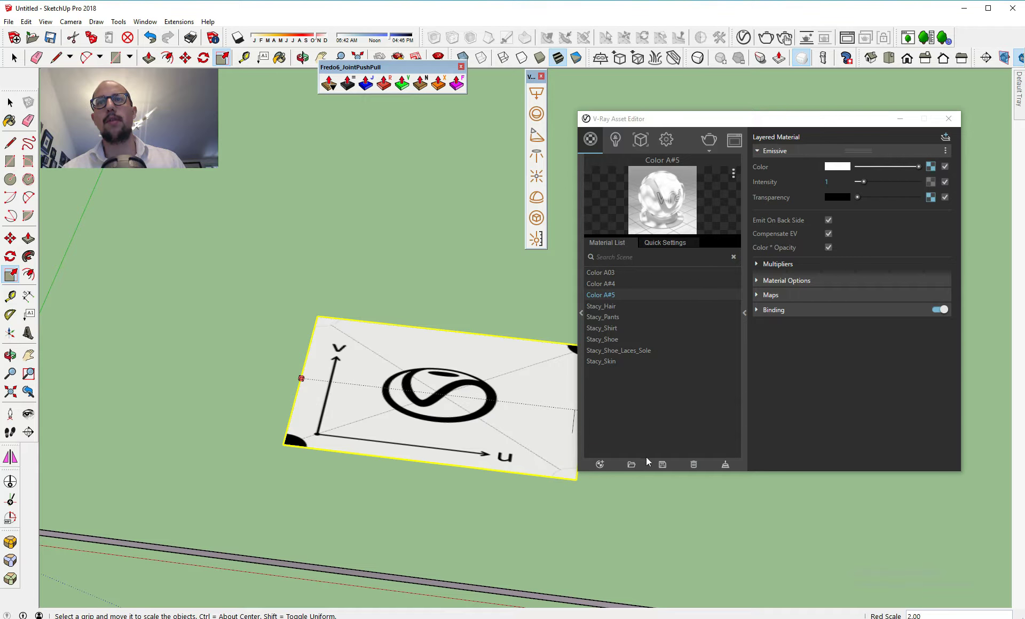
pyautogui.moveTo(565, 455); pyautogui.dragTo(812, 494)
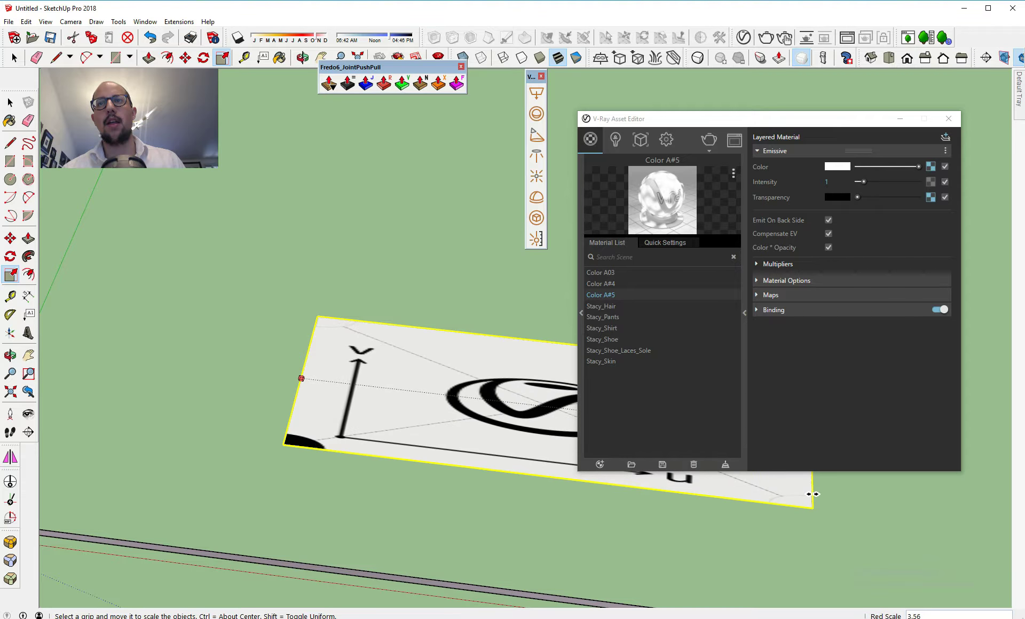
pyautogui.moveTo(574, 459); pyautogui.dragTo(463, 454, button='middle')
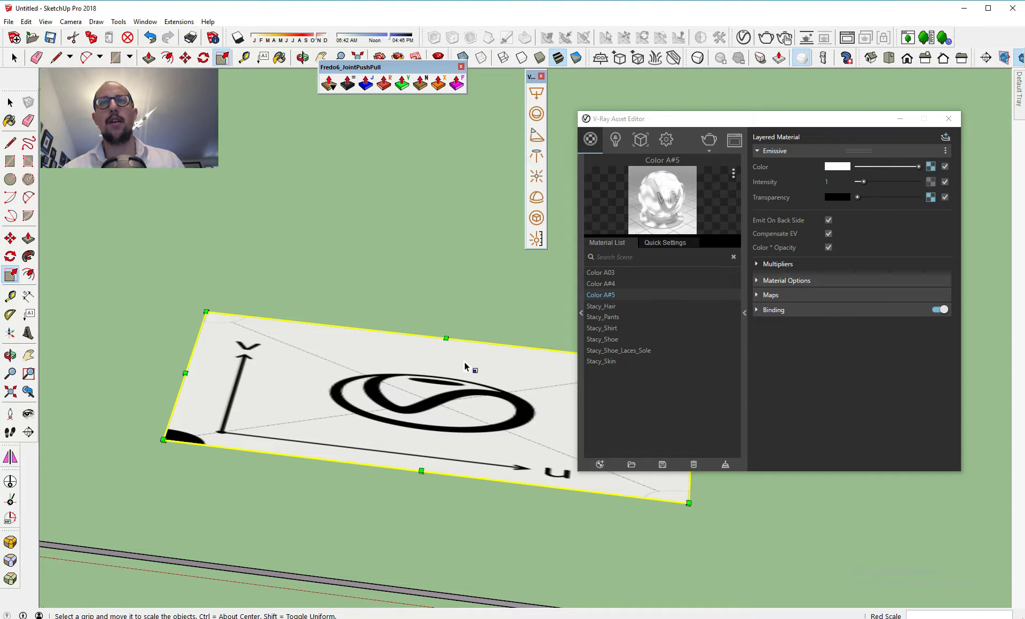
pyautogui.press('space')
# - Rotate a copy of the strip about its centre so the two strips cross at roughly a right angle
pyautogui.moveTo(385, 417); pyautogui.dragTo(299, 461, button='middle')
pyautogui.click(10, 256)
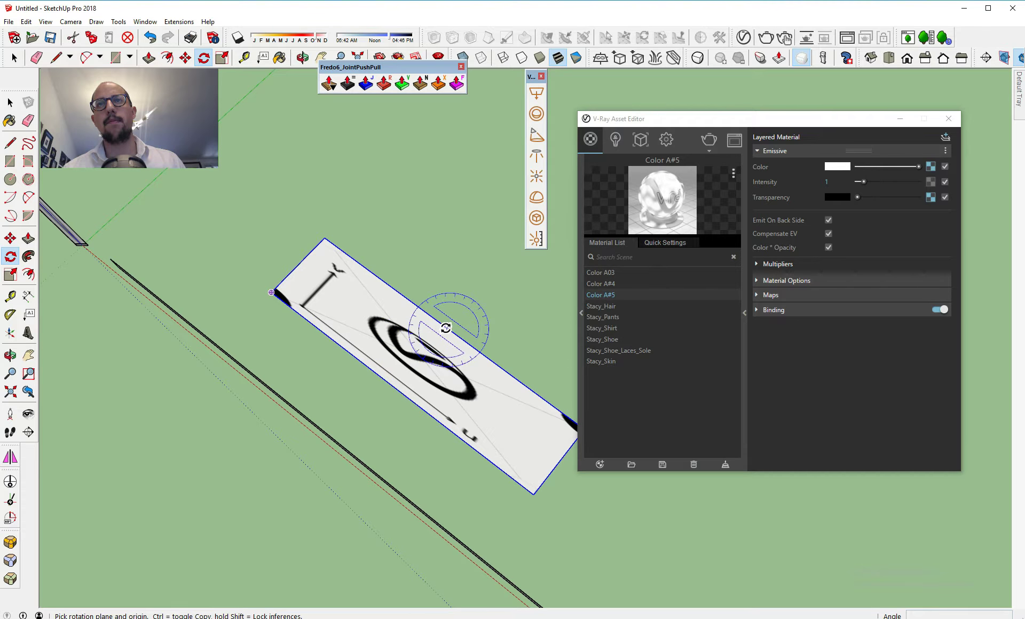
pyautogui.click(427, 362)
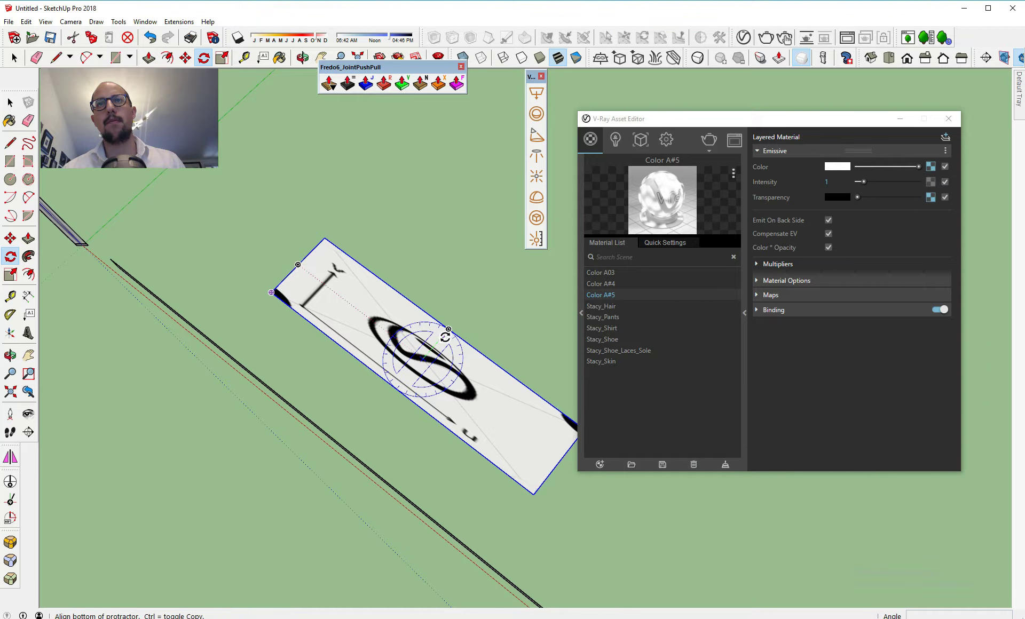
pyautogui.click(448, 329)
pyautogui.press('ctrl')
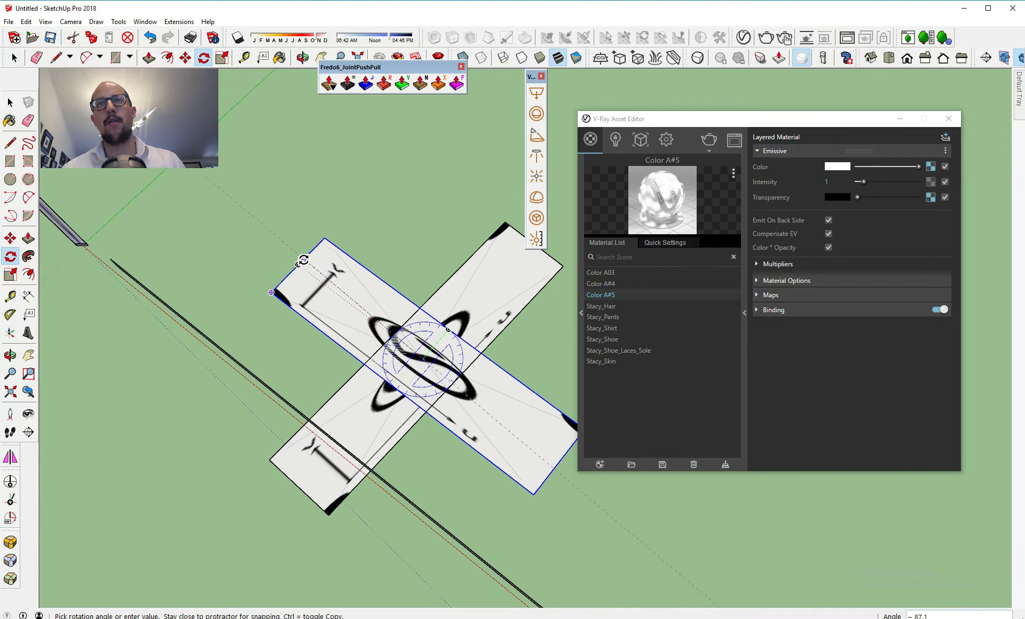
pyautogui.click(299, 262)
pyautogui.press('space')
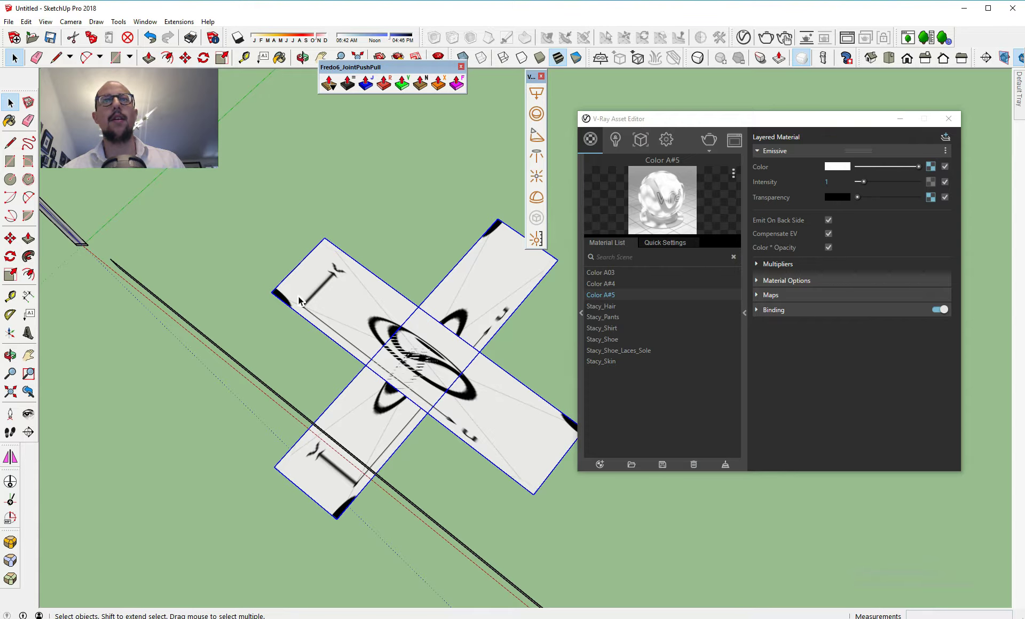
# - Rotate both crossed strips about 79 degrees around the first strip's long axis so they stand upright
pyautogui.click(10, 256)
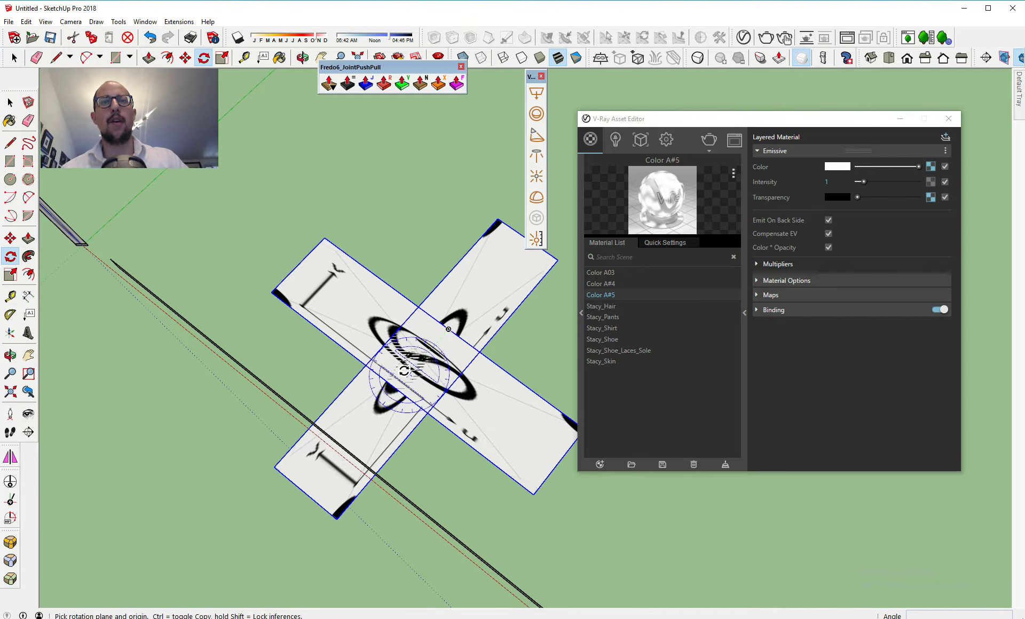
pyautogui.moveTo(421, 357); pyautogui.dragTo(467, 388)
pyautogui.click(437, 340)
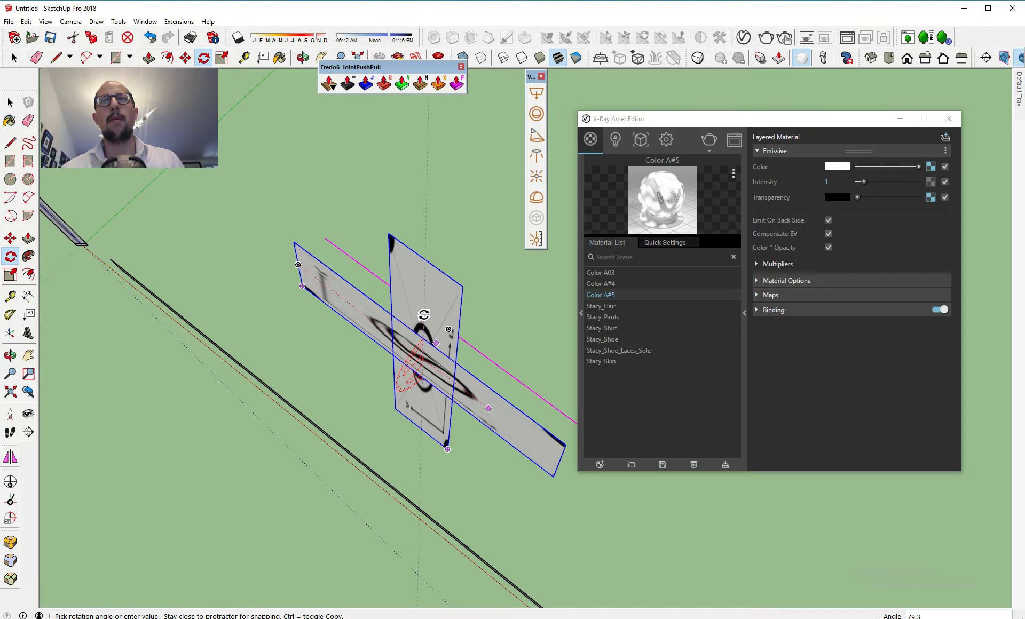
pyautogui.click(424, 315)
pyautogui.moveTo(417, 356); pyautogui.dragTo(473, 187, button='middle')
pyautogui.press('space')
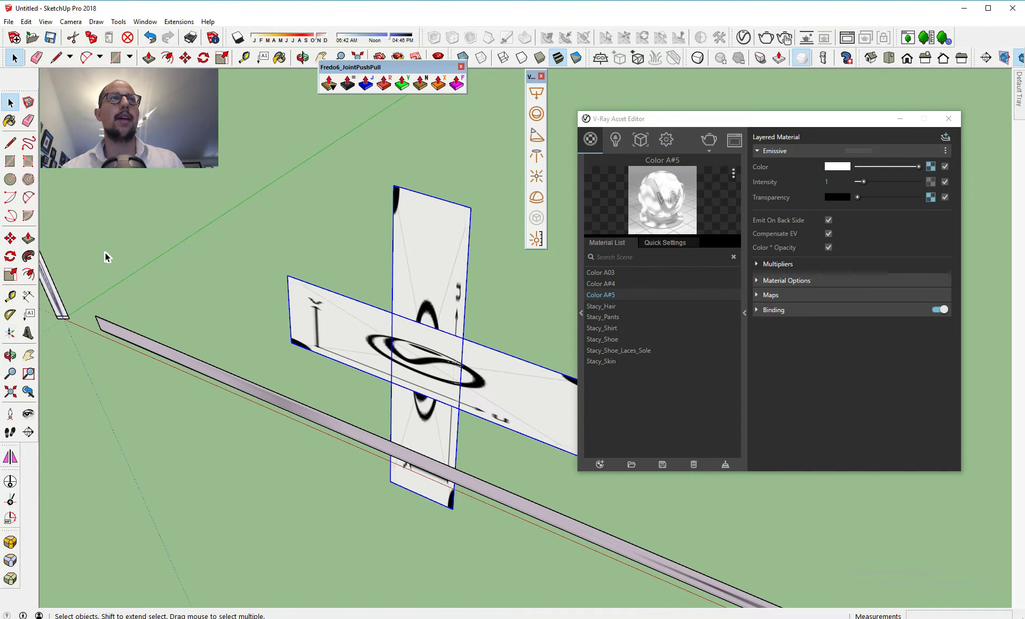
# - Move both crossed strips upward so the cross sits above the ground
pyautogui.click(10, 238)
pyautogui.scroll(-2, 347, 406)
pyautogui.scroll(-2, 382, 288)
pyautogui.moveTo(389, 242); pyautogui.dragTo(435, 207, button='middle')
pyautogui.click(388, 153)
# - Test-render the crossed emissive strips with V-Ray and close the frame buffer
pyautogui.moveTo(389, 153); pyautogui.dragTo(507, 152, button='middle')
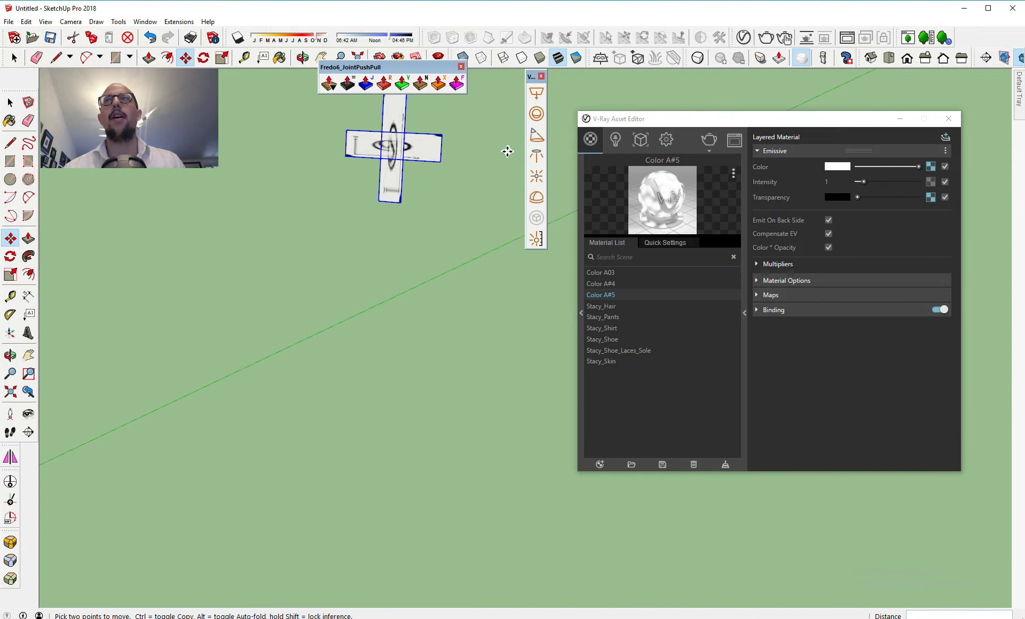
pyautogui.click(714, 141)
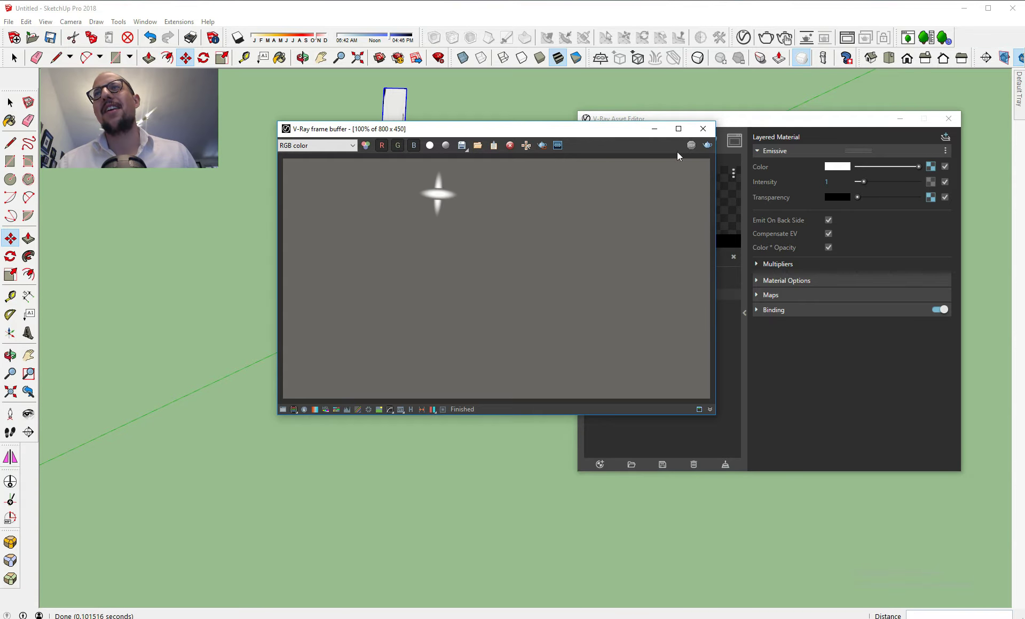
pyautogui.click(703, 129)
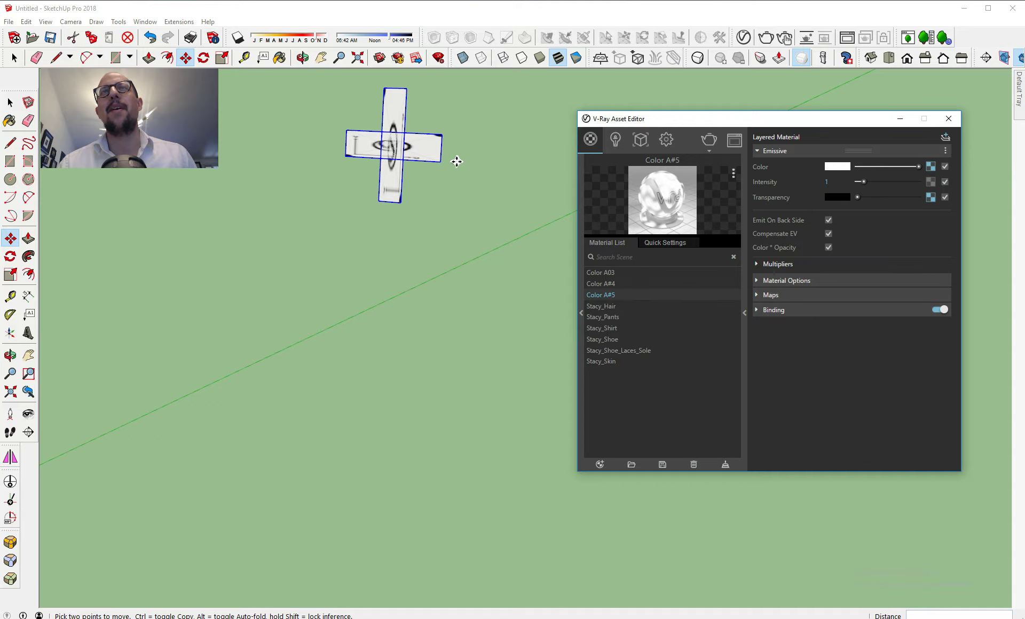
# - Move the horizontal strip about 4' along the green axis, away from the vertical strip
pyautogui.moveTo(437, 177); pyautogui.dragTo(381, 193, button='middle')
pyautogui.press('space')
pyautogui.click(446, 149)
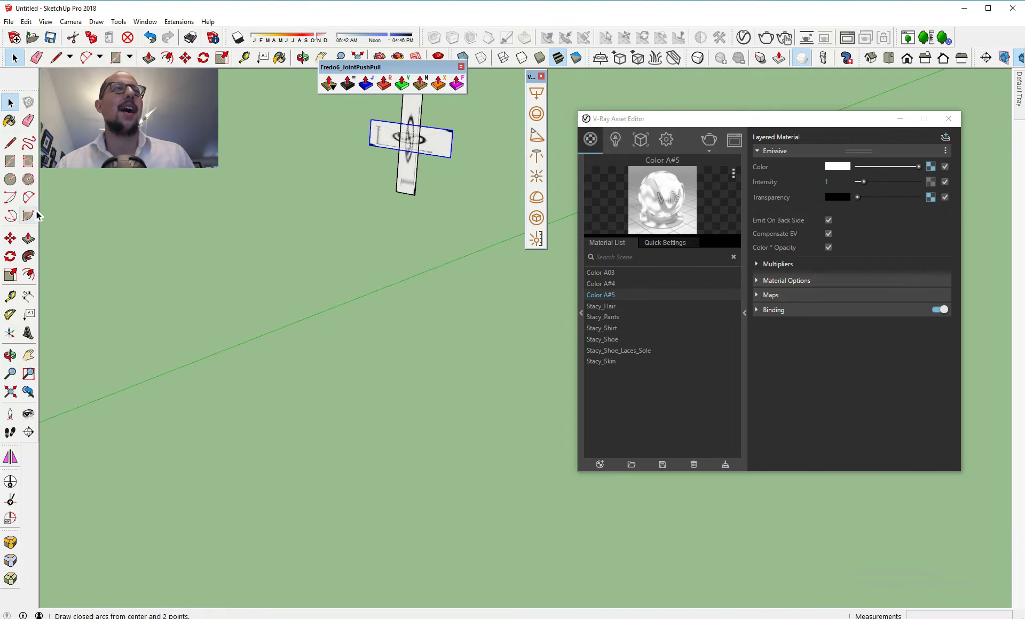
pyautogui.click(11, 238)
pyautogui.moveTo(400, 149); pyautogui.dragTo(341, 264, button='middle')
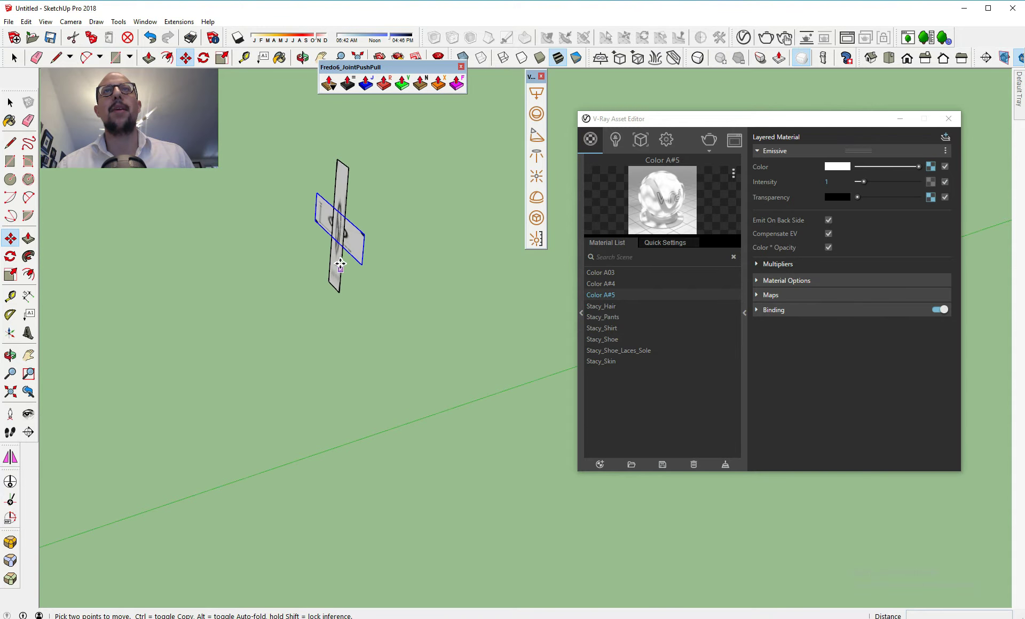
pyautogui.click(339, 289)
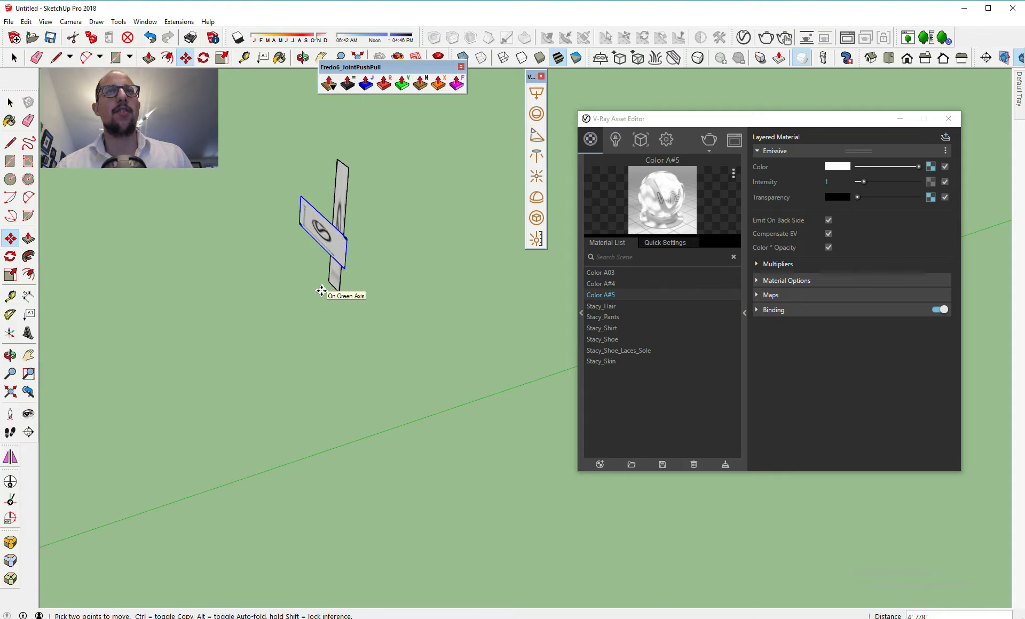
# - Render the cross with its separated strips from an angled view and close the frame buffer
pyautogui.moveTo(319, 293); pyautogui.dragTo(462, 228, button='middle')
pyautogui.press('space')
pyautogui.click(708, 139)
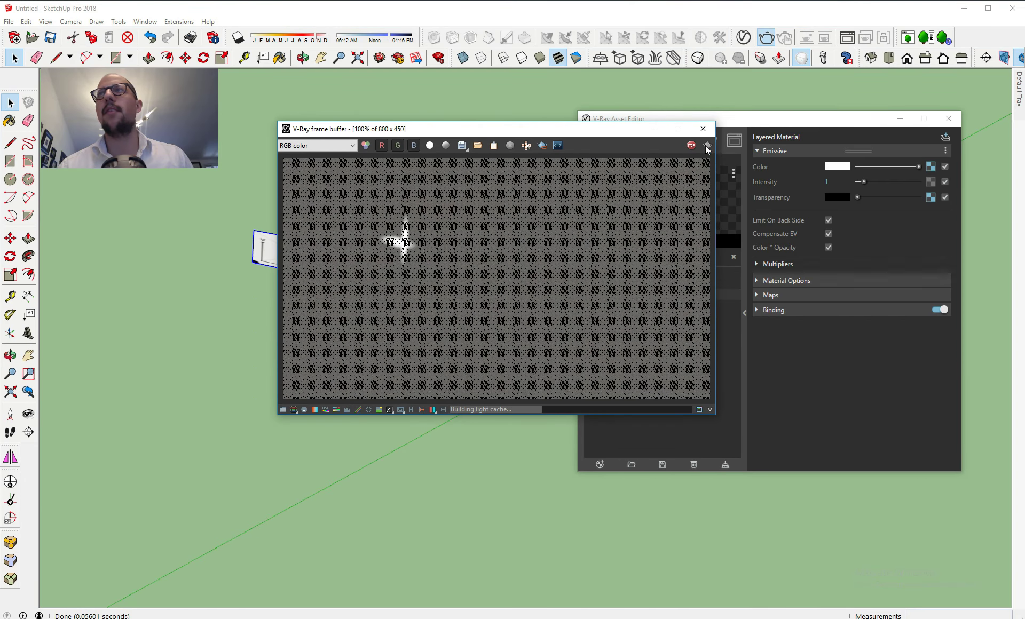
pyautogui.click(703, 129)
# - Move the horizontal strip about 3' 3" back along the green axis, closer to the vertical strip
pyautogui.moveTo(354, 286)
pyautogui.mouseDown(button='middle')
pyautogui.moveTo(328, 275)
pyautogui.moveTo(359, 232)
pyautogui.mouseUp(button='middle')
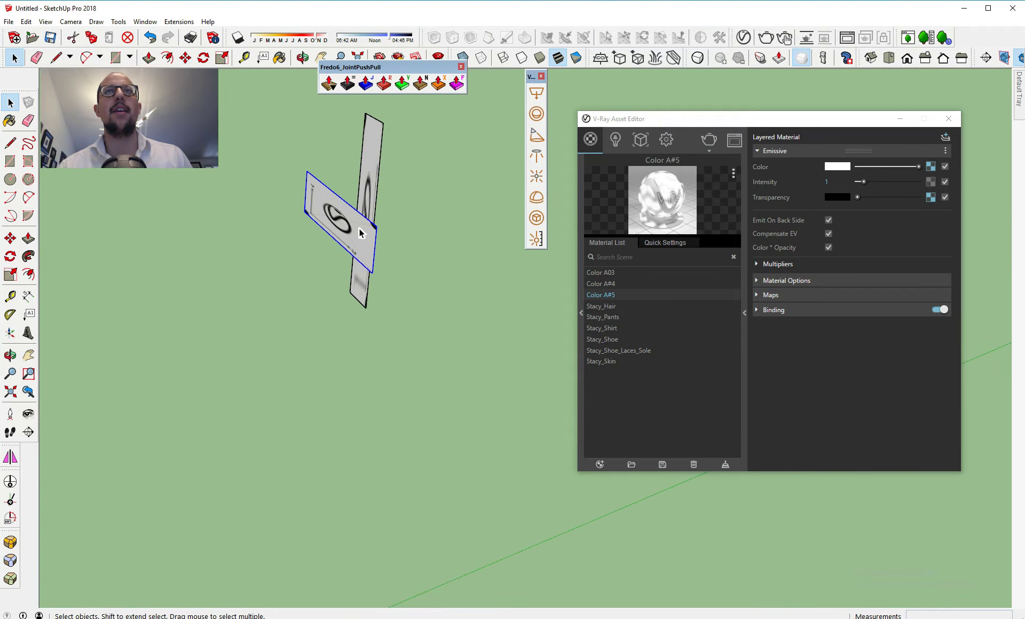
pyautogui.click(10, 238)
pyautogui.scroll(1, 347, 185)
pyautogui.click(338, 196)
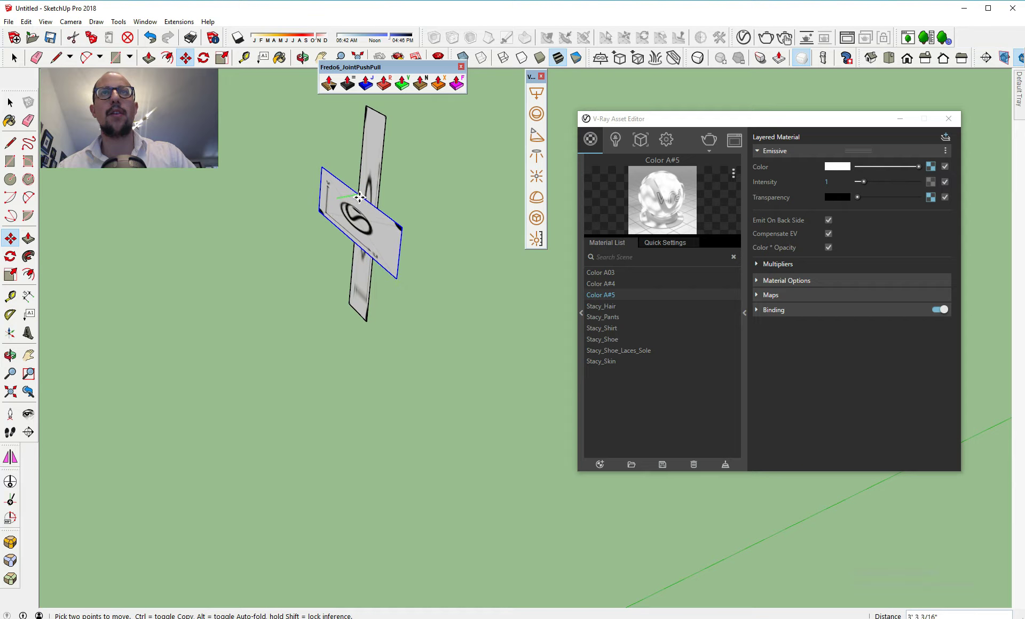
pyautogui.click(361, 197)
# - Render the cross with its closely spaced strips from farther away and close the frame buffer
pyautogui.moveTo(361, 197); pyautogui.dragTo(438, 230, button='middle')
pyautogui.press('space')
pyautogui.scroll(-2, 350, 359)
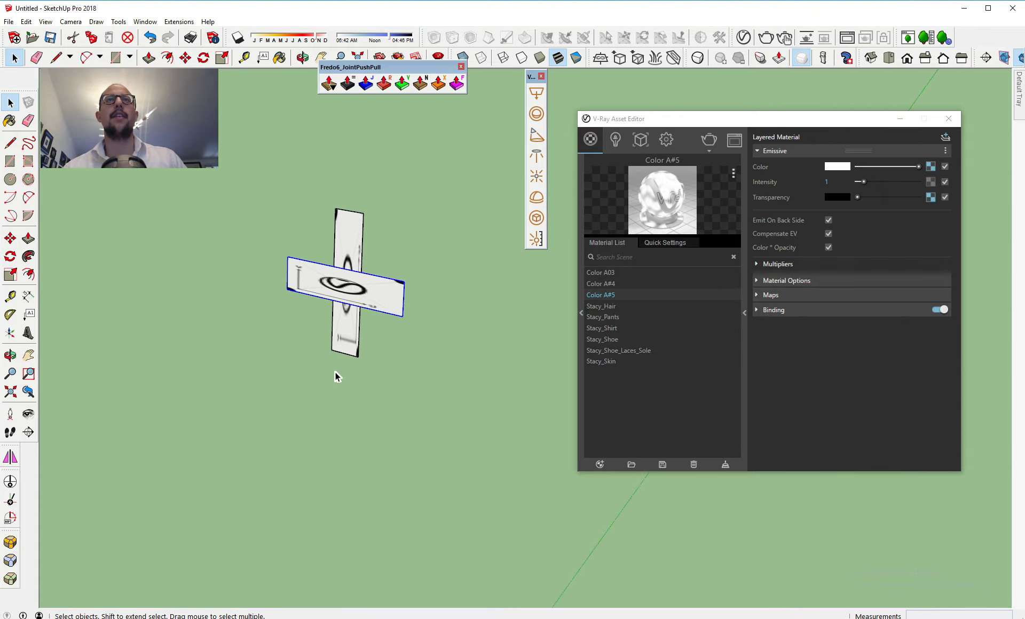
pyautogui.moveTo(337, 377); pyautogui.dragTo(352, 331, button='middle')
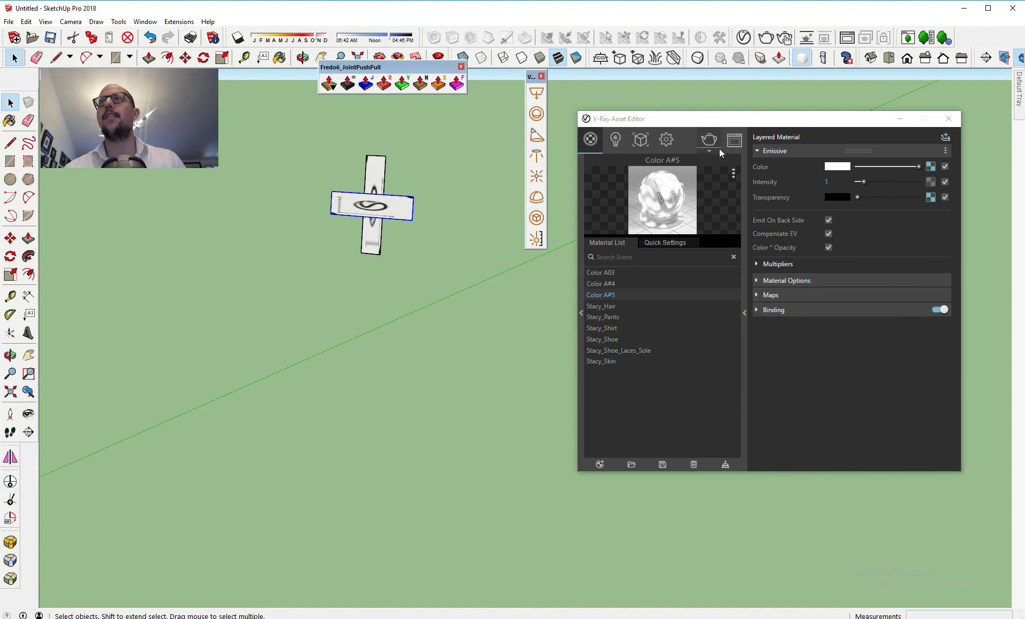
pyautogui.click(709, 139)
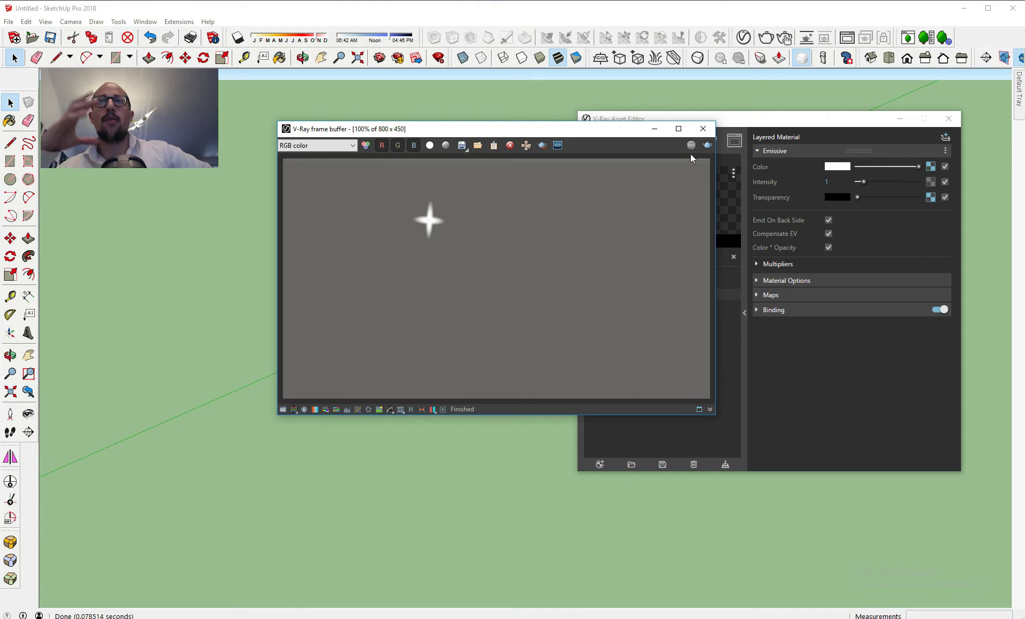
pyautogui.click(703, 129)
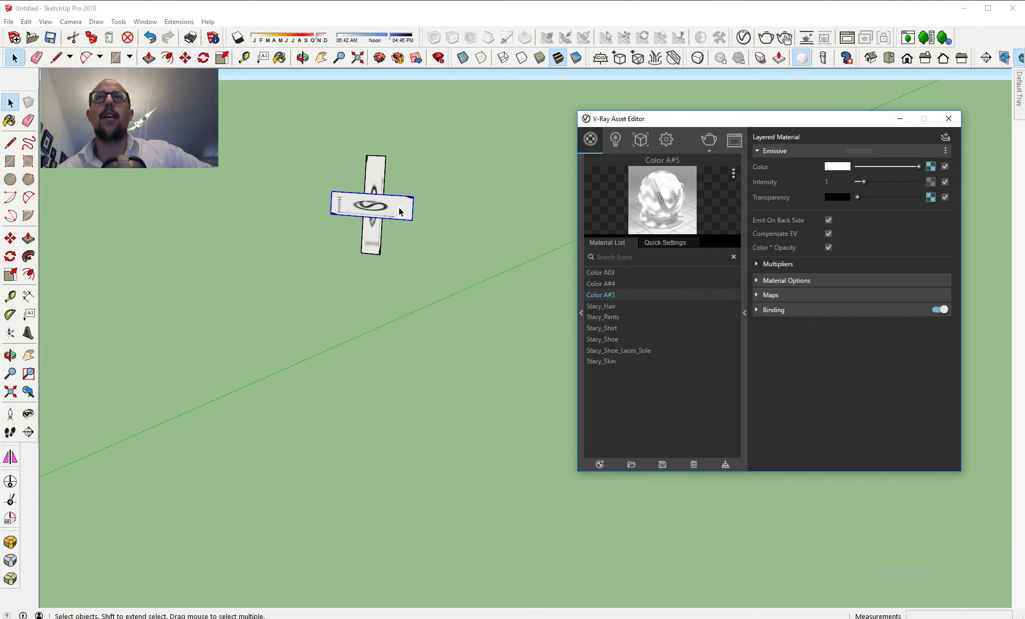
# - Copy the cross's horizontal strip about 188' 10" away to an empty area beside the cross
pyautogui.press('m')
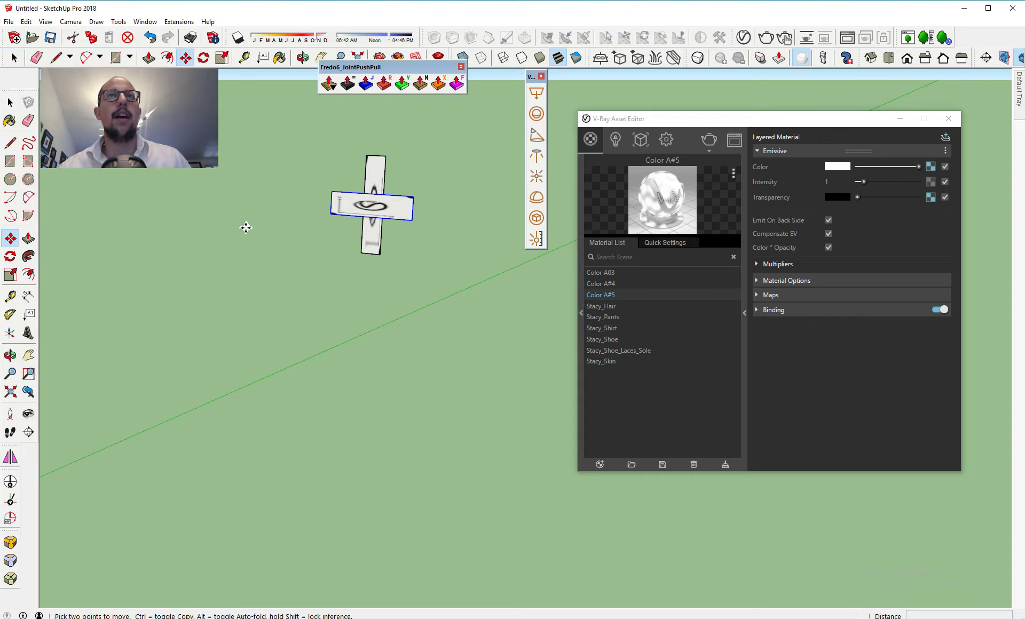
pyautogui.press('ctrl')
pyautogui.click(368, 208)
pyautogui.moveTo(483, 284); pyautogui.dragTo(240, 231, button='middle')
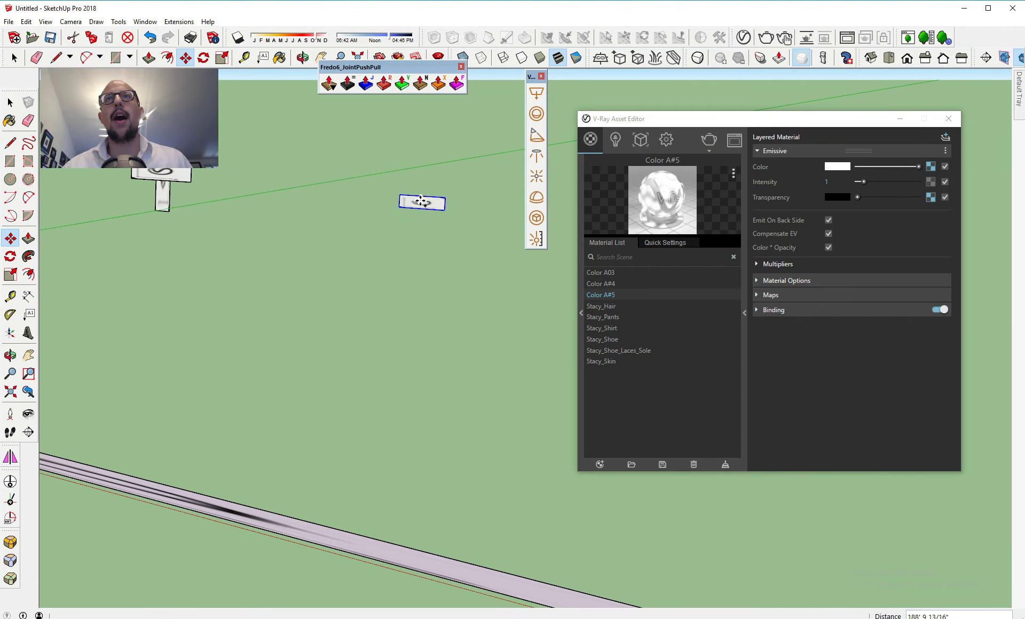
pyautogui.click(422, 202)
# - Scale the copied strip vertically until it is roughly a square panel
pyautogui.click(10, 275)
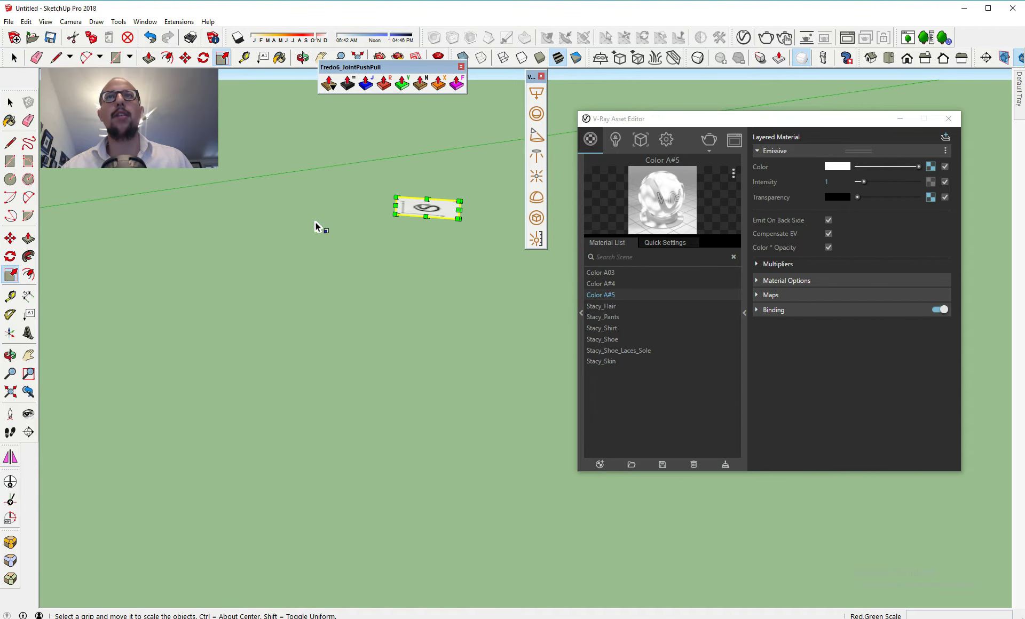
pyautogui.moveTo(429, 198); pyautogui.dragTo(431, 172)
pyautogui.press('space')
pyautogui.moveTo(430, 176); pyautogui.dragTo(521, 235, button='middle')
pyautogui.scroll(2, 420, 211)
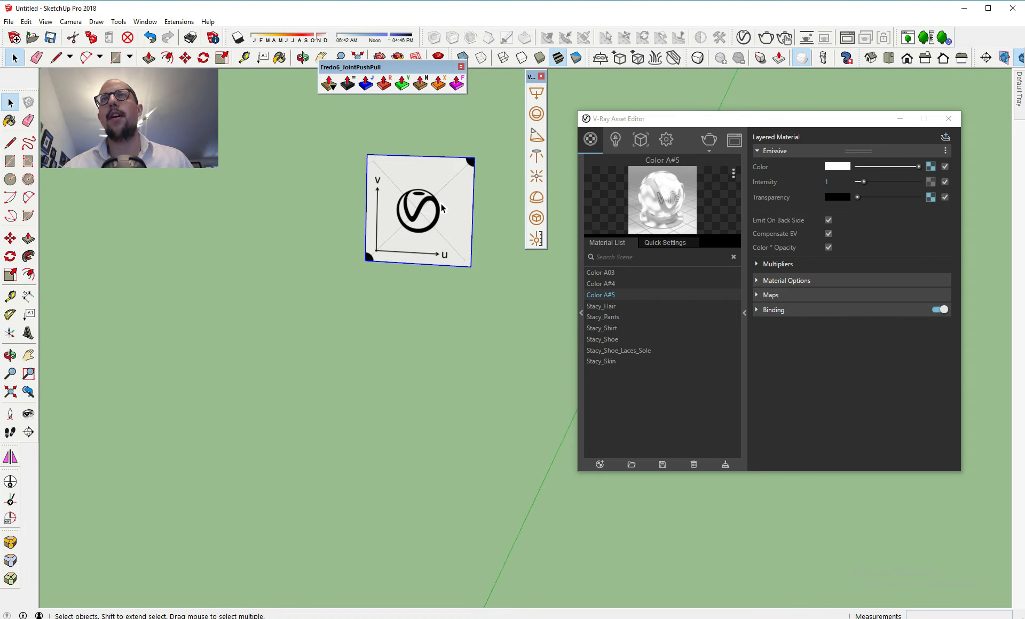
# - Snap the square panel's lower corner to the end of the cross's horizontal strip and shift the panel about 66' 6" away from it
pyautogui.scroll(-2, 422, 209)
pyautogui.press('m')
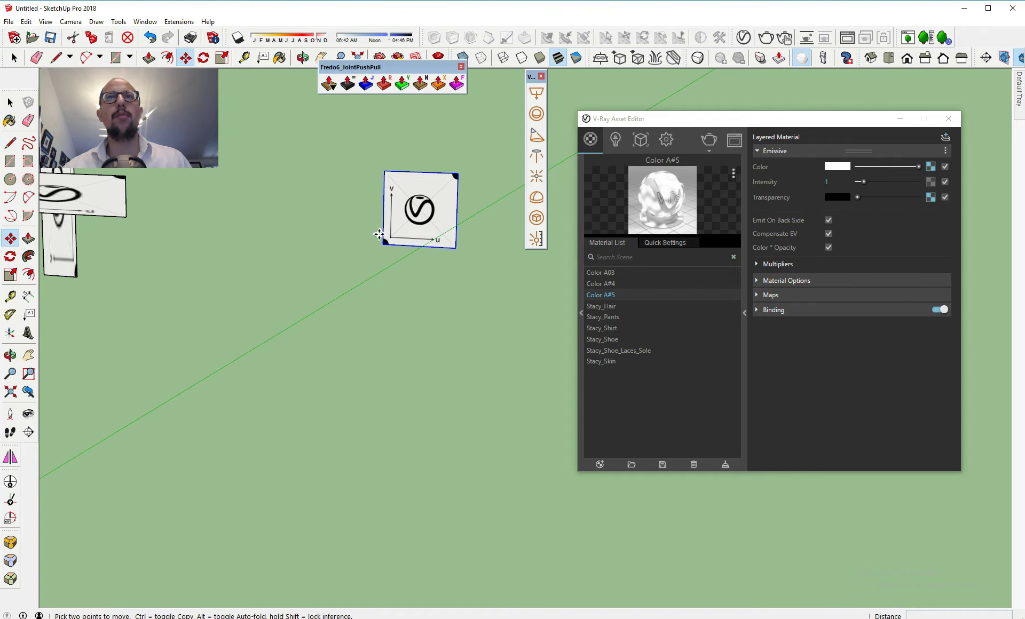
pyautogui.click(382, 244)
pyautogui.click(128, 217)
pyautogui.scroll(-1, 260, 224)
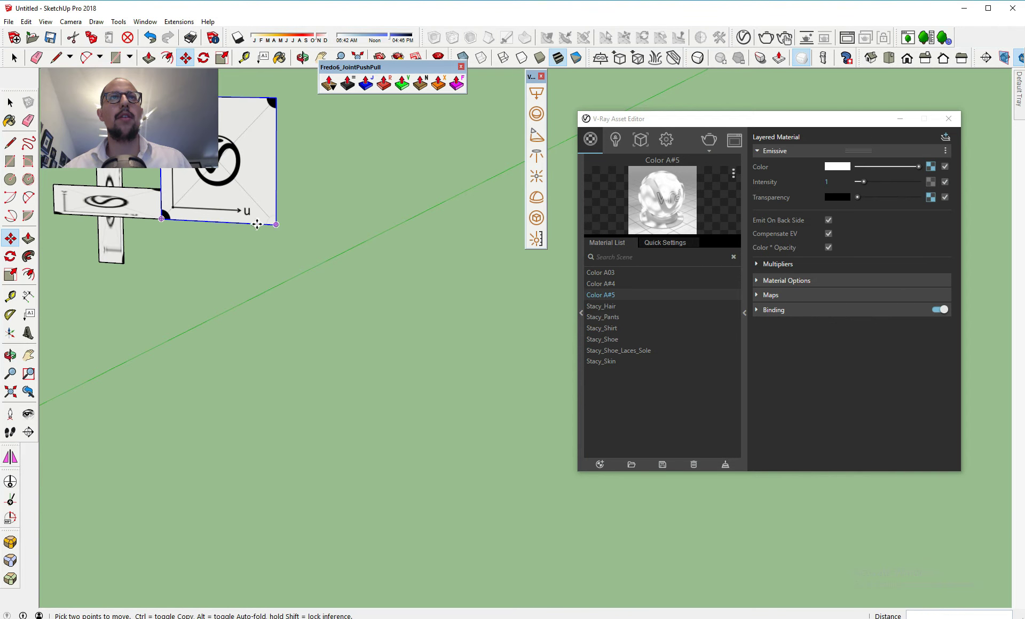
pyautogui.click(229, 163)
pyautogui.click(410, 191)
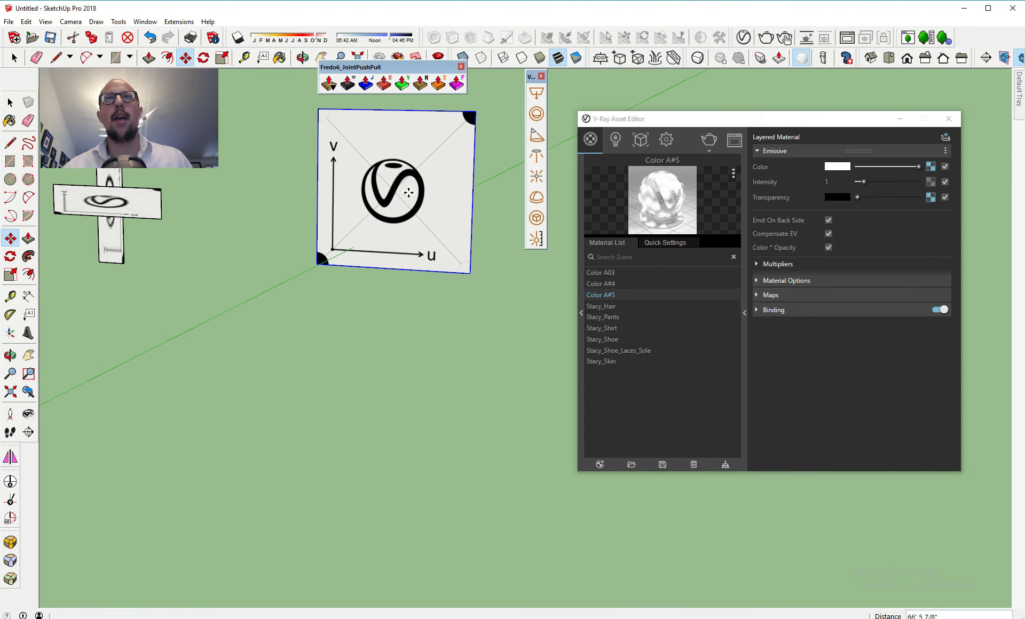
pyautogui.moveTo(410, 192); pyautogui.dragTo(469, 158, button='middle')
pyautogui.press('space')
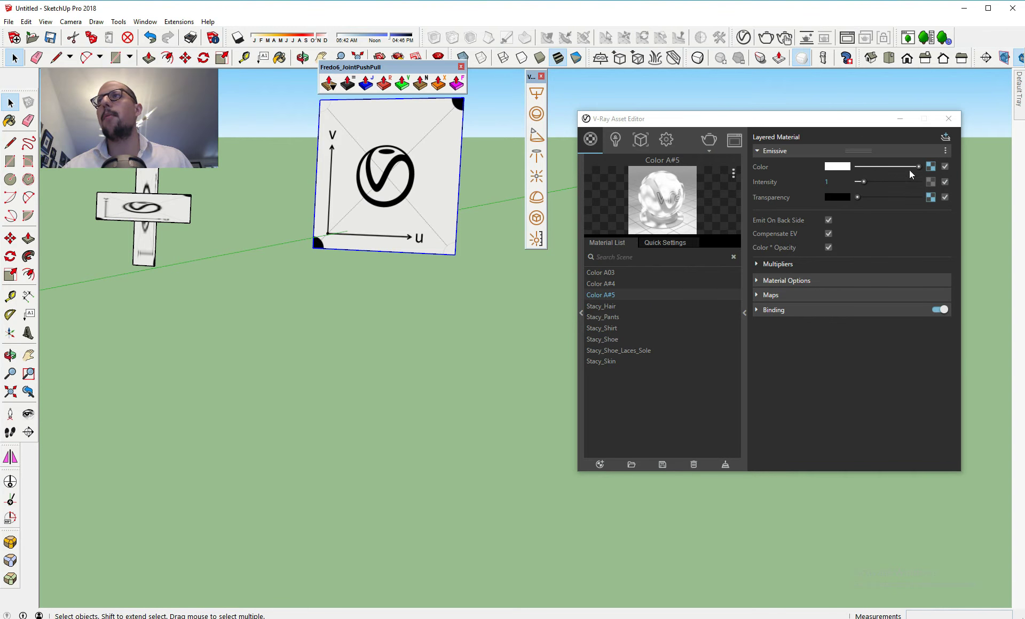
# - Lighten the two black stops of the circular transparency gradient to dark grey, and render the square panel beside the cross
pyautogui.click(932, 198)
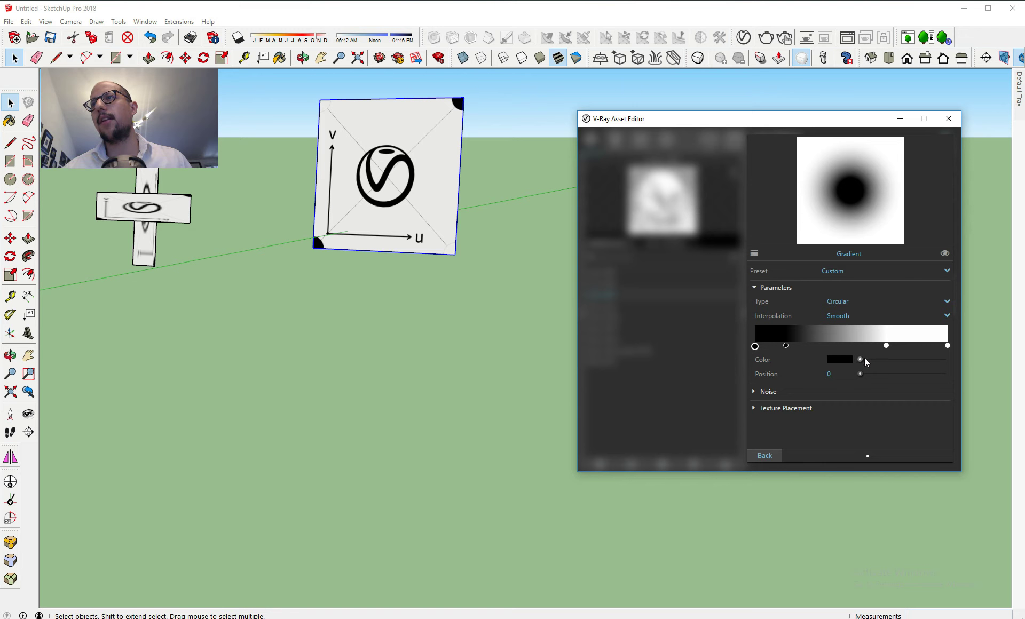
pyautogui.moveTo(864, 359); pyautogui.dragTo(863, 359)
pyautogui.click(784, 346)
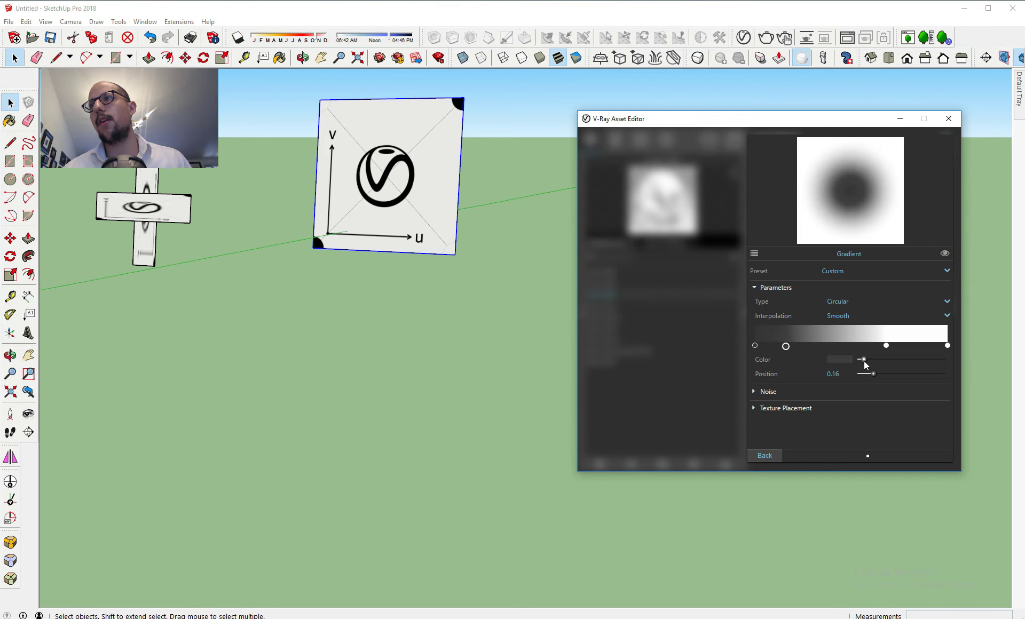
pyautogui.click(764, 455)
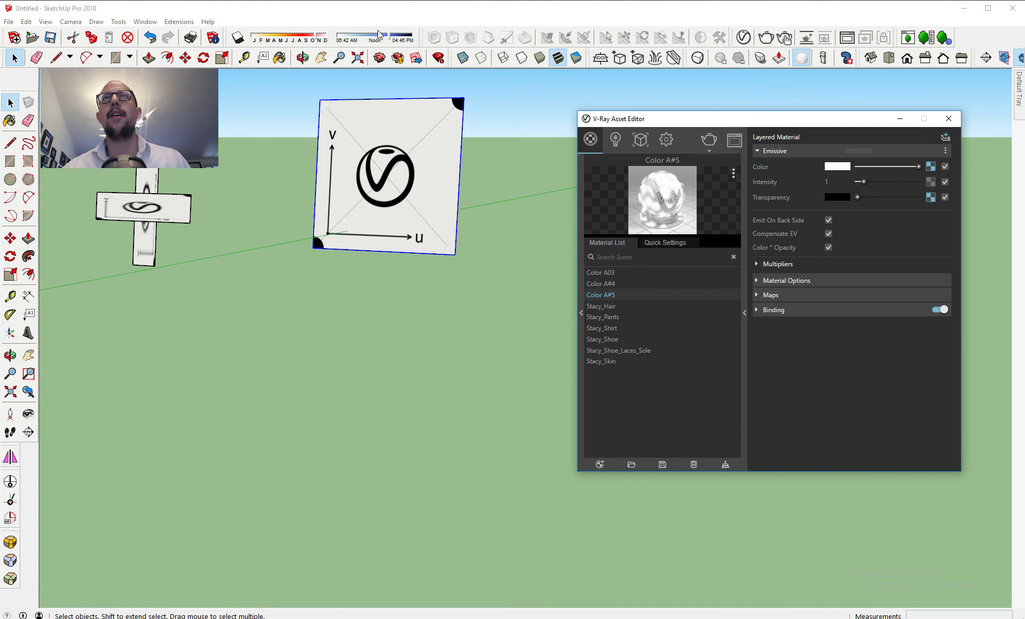
pyautogui.click(765, 39)
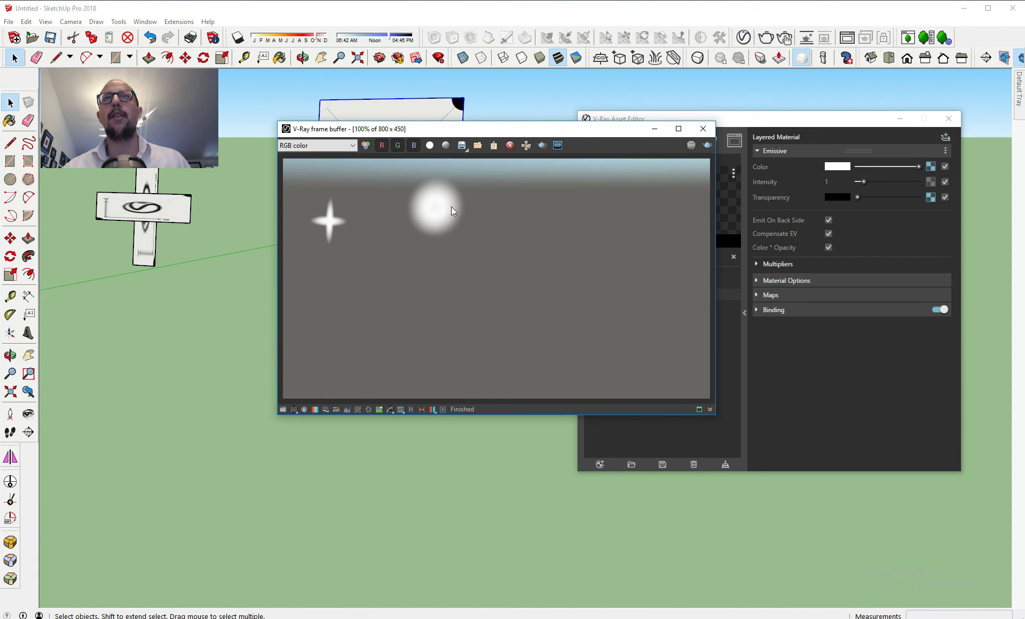
pyautogui.click(703, 129)
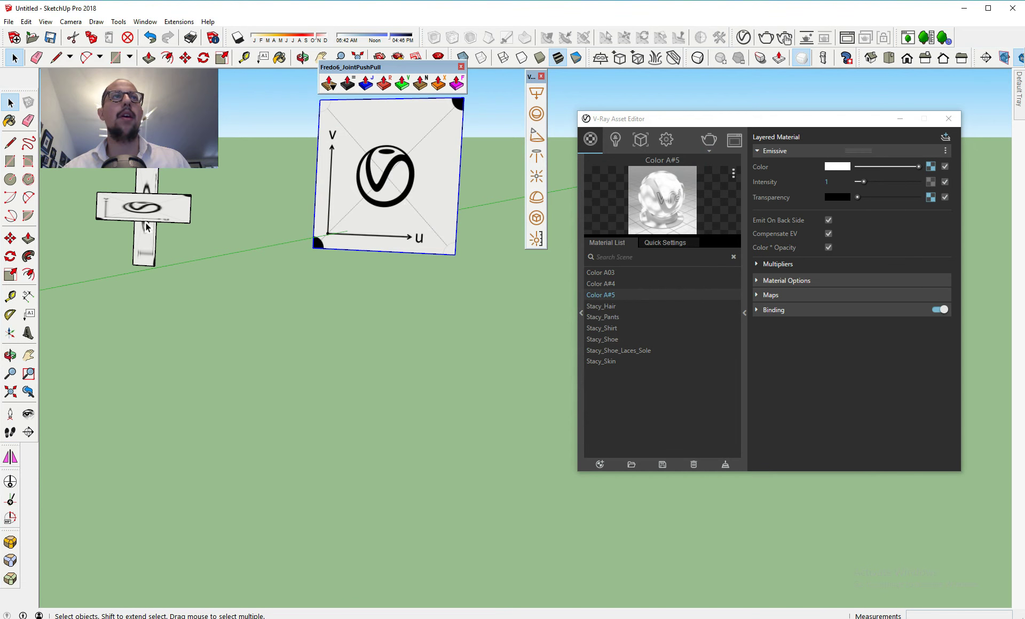
# - Move the square panel about 215' 6" along the green axis so it lies in front of the cross
pyautogui.click(11, 238)
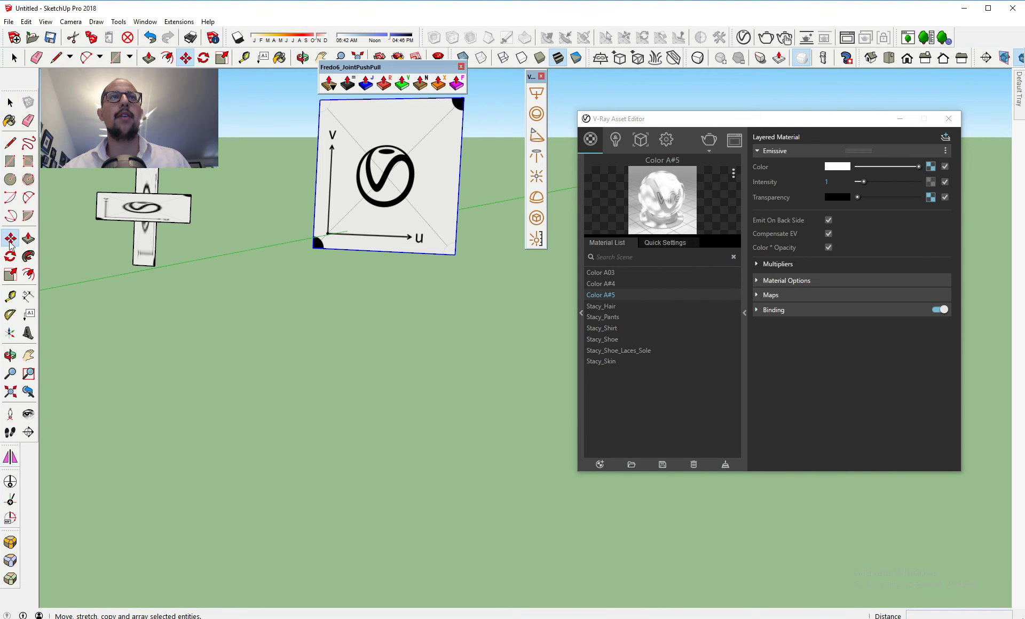
pyautogui.click(454, 255)
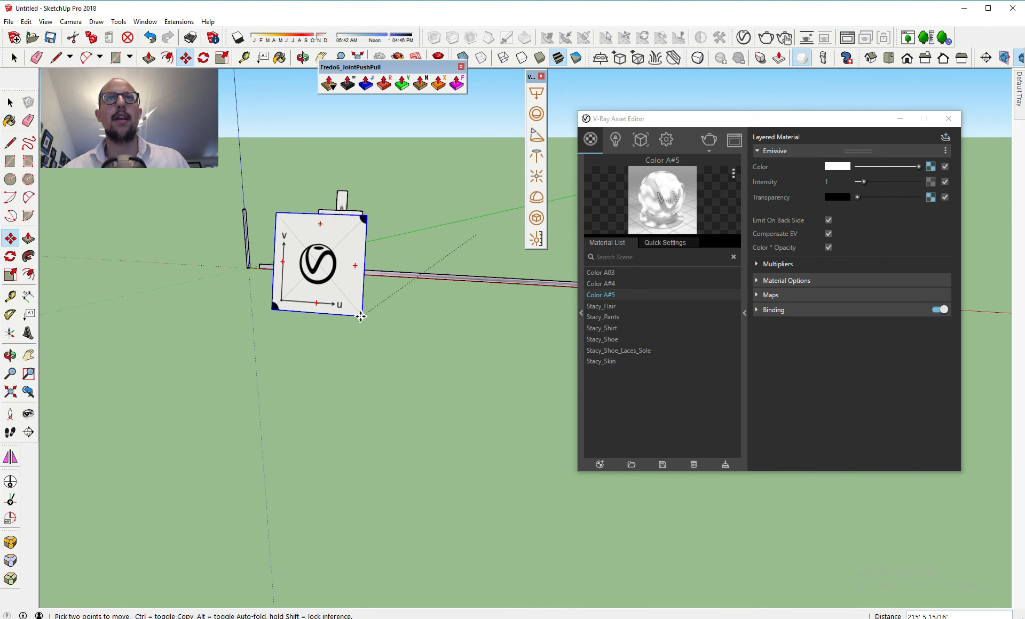
pyautogui.moveTo(337, 291); pyautogui.dragTo(370, 248, button='middle')
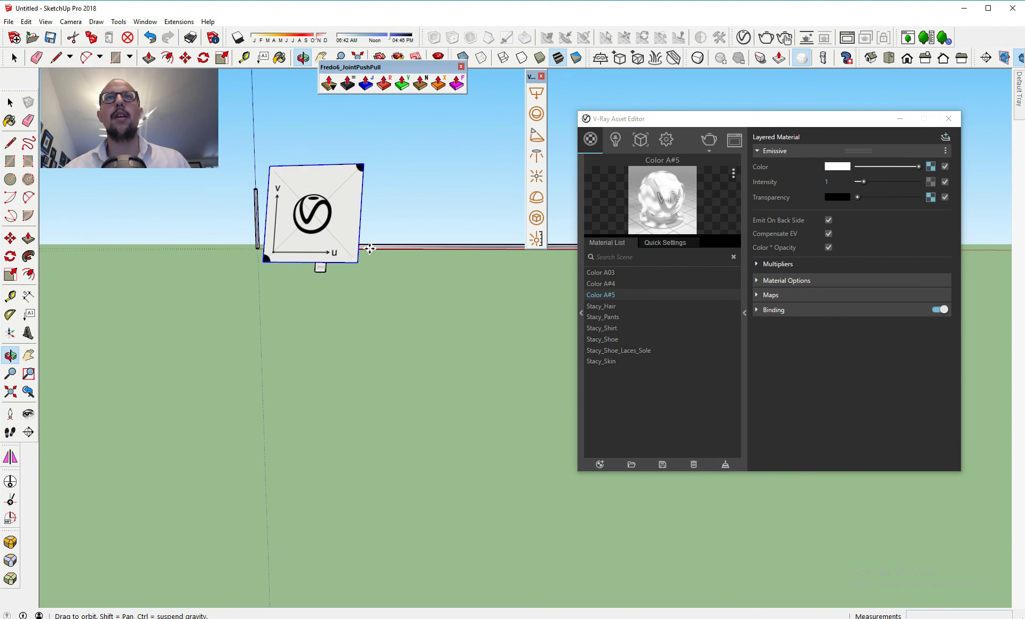
# - Render the square panel overlapping the cross, inspect the glow at 400% and close the frame buffer
pyautogui.click(709, 140)
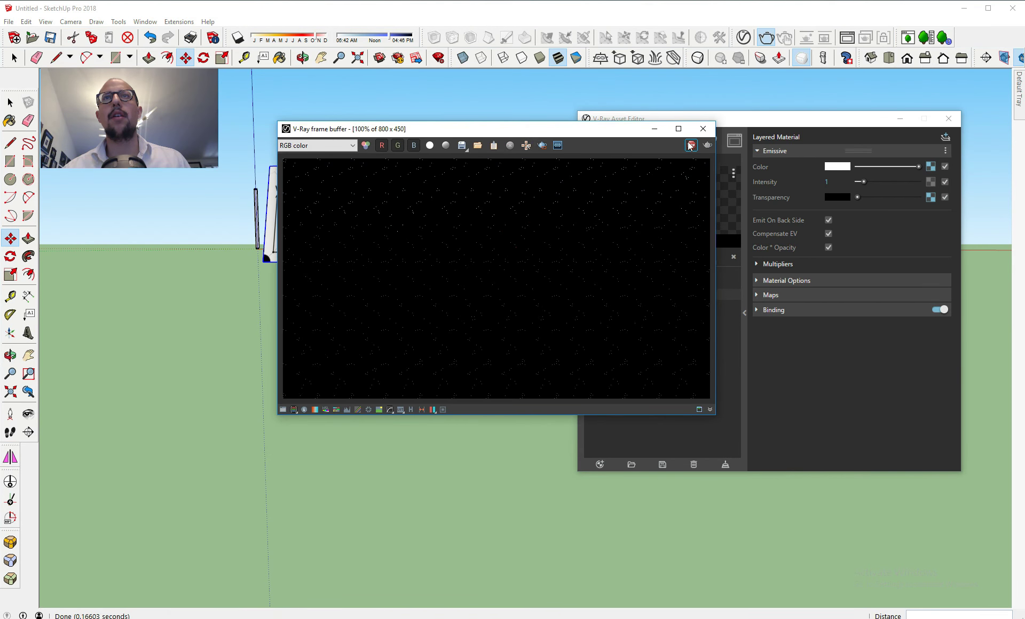
pyautogui.scroll(2, 429, 241)
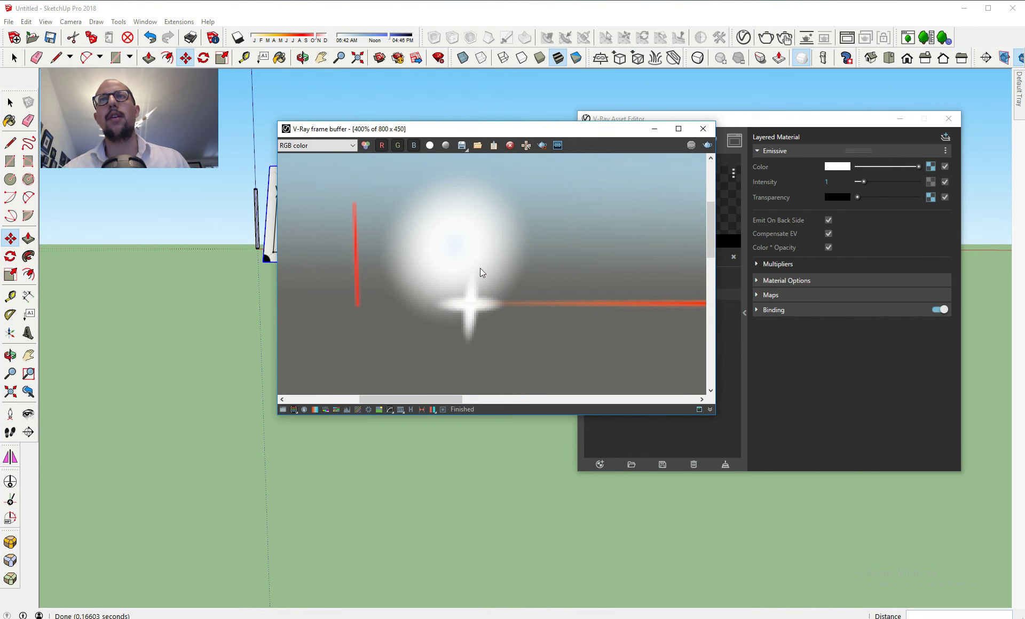
pyautogui.click(703, 128)
pyautogui.moveTo(362, 219); pyautogui.dragTo(363, 265, button='middle')
pyautogui.press('space')
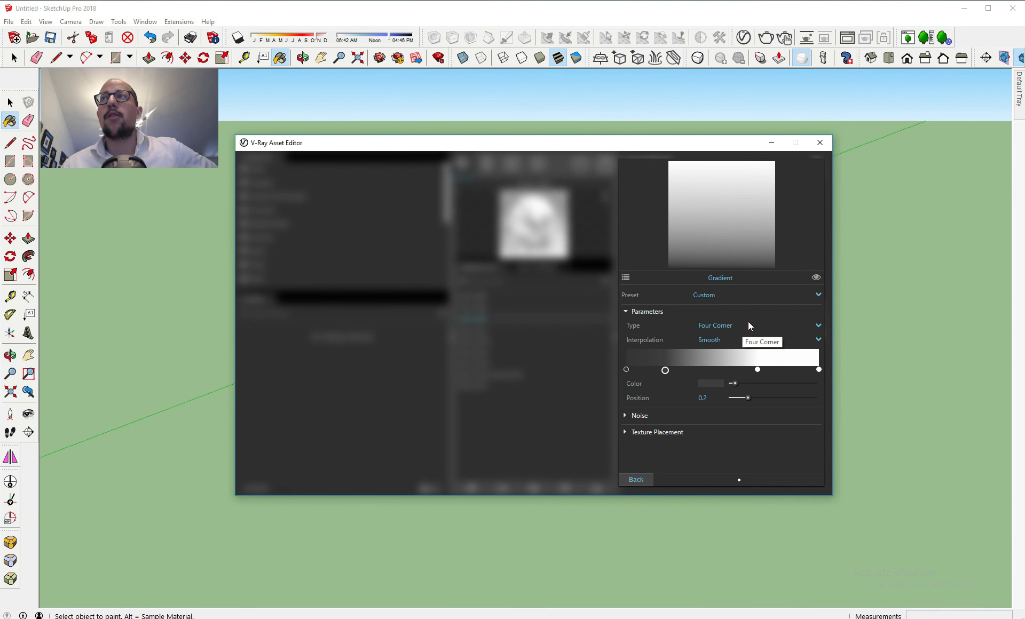
# - Close the V-Ray Asset Editor and view the whole scene with the cross, square panel and long strips
pyautogui.click(819, 142)
pyautogui.scroll(-5, 783, 270)
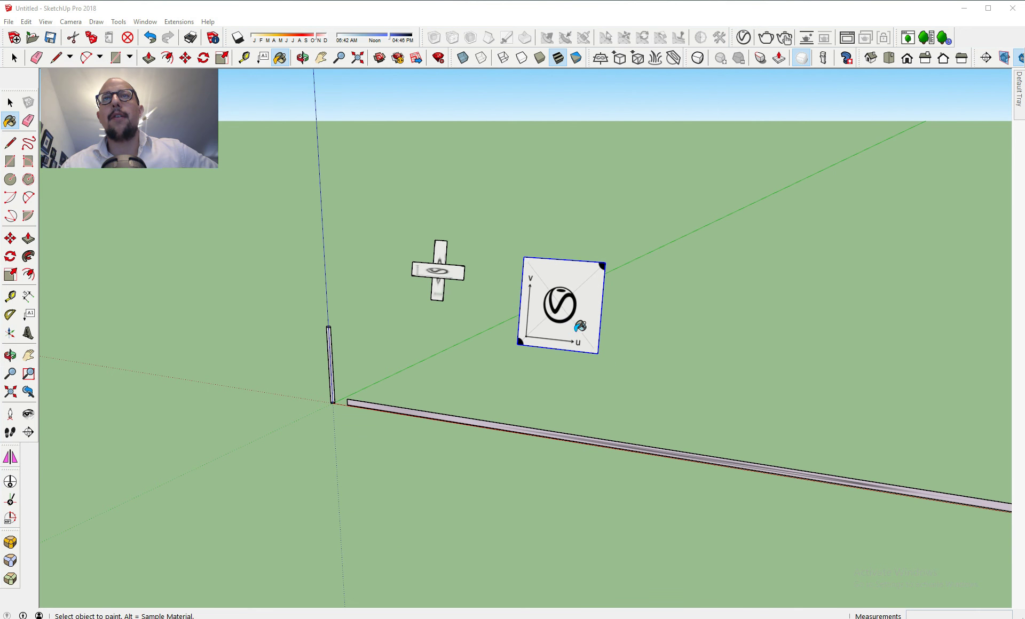
pyautogui.moveTo(579, 327)
pyautogui.mouseDown(button='middle')
pyautogui.moveTo(462, 238)
pyautogui.moveTo(430, 266)
pyautogui.moveTo(550, 301)
pyautogui.moveTo(634, 304)
pyautogui.mouseUp(button='middle')
pyautogui.press('b')
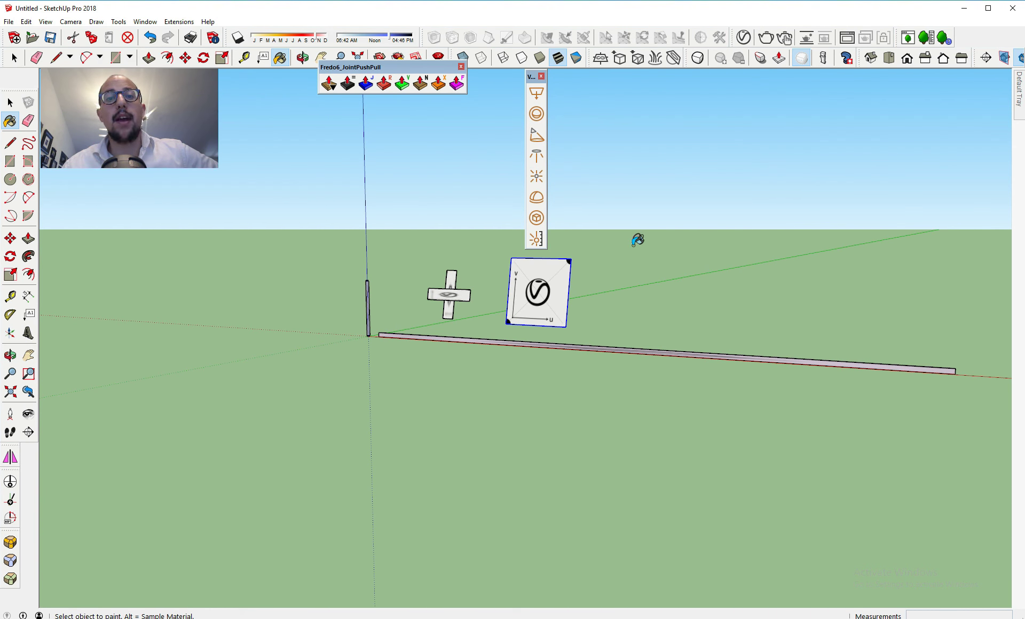